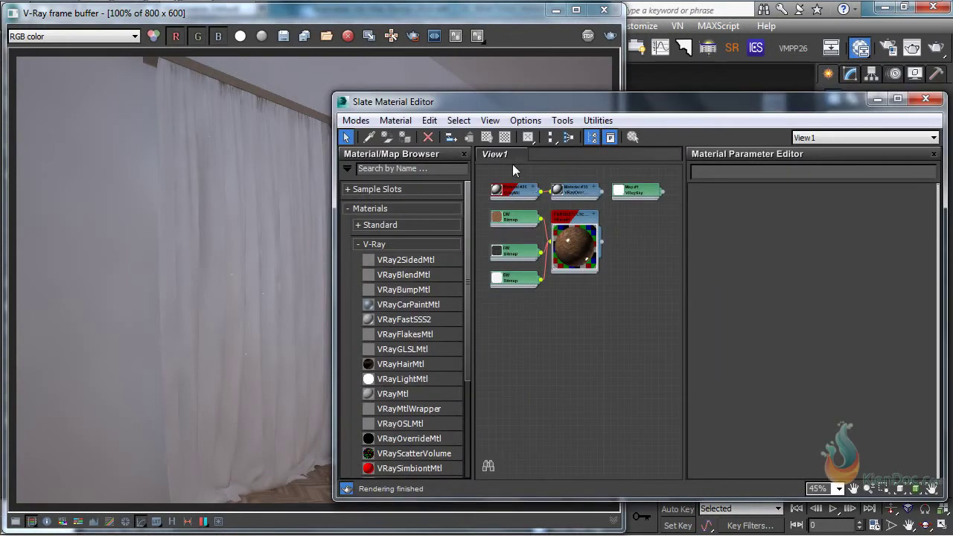
- Create a second, empty material view alongside View1
right_click(508, 160)
click(554, 251)
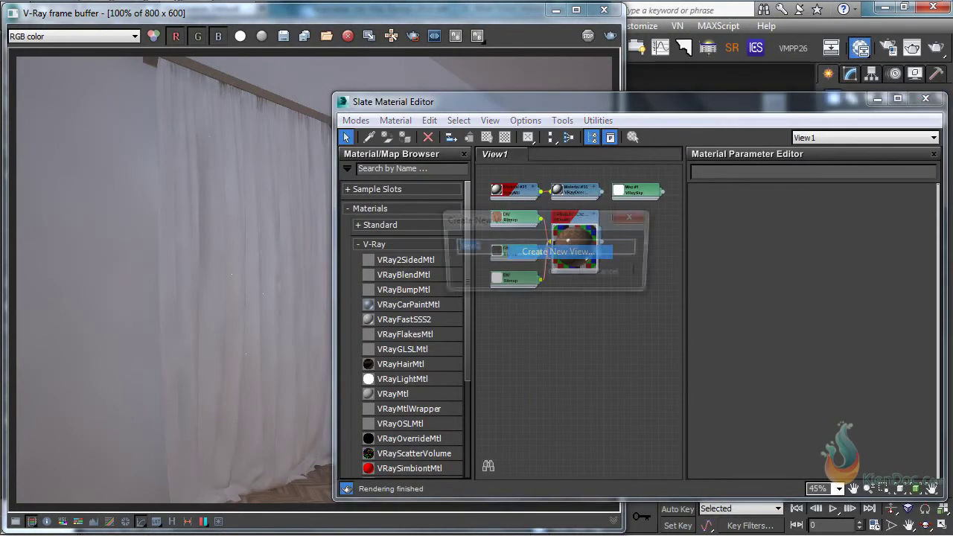
click(551, 273)
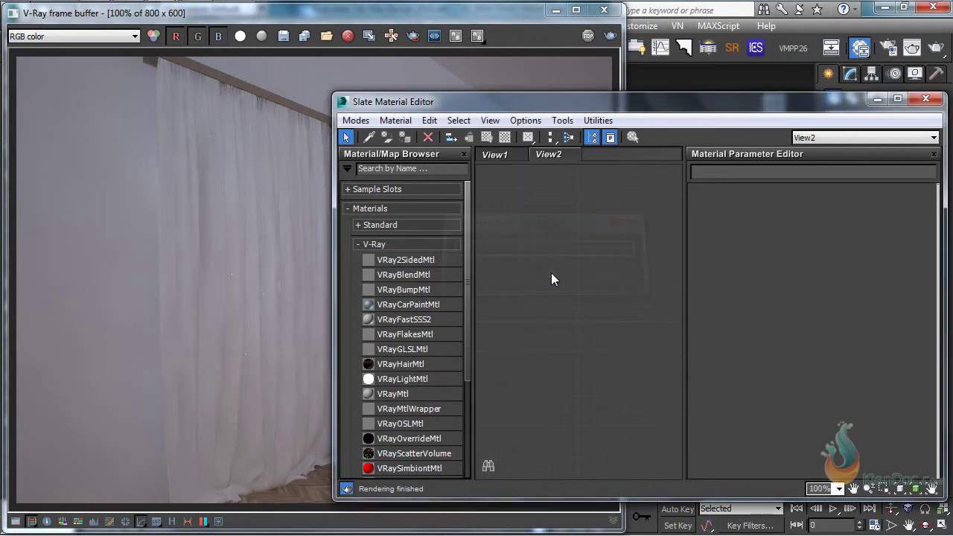
mouse_move(523, 101)
mouse_down()
mouse_move(568, 111)
mouse_move(518, 90)
mouse_up()
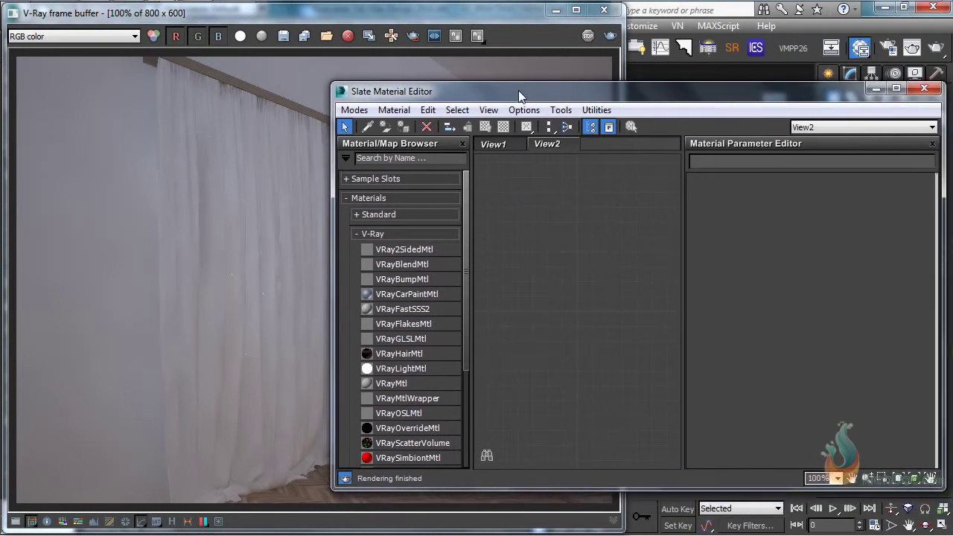
- Add a VRay2SidedMtl node to the new, empty view
drag(431, 249, 606, 200)
scroll(605, 199, down, 2)
scroll(623, 179, up, 1)
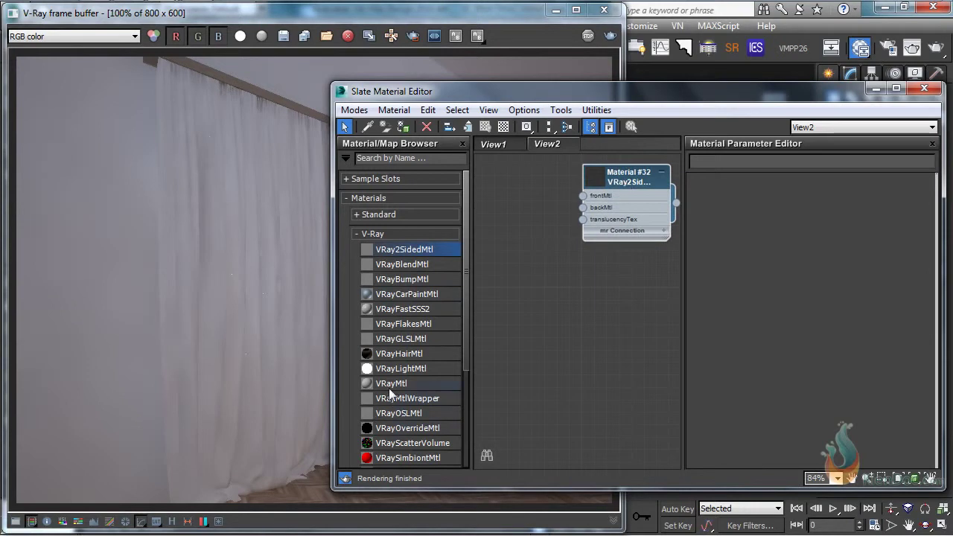
- Add a VRayMtl node beside the VRay2SidedMtl and collapse its list of map slots
drag(390, 383, 513, 187)
scroll(513, 187, up, 2)
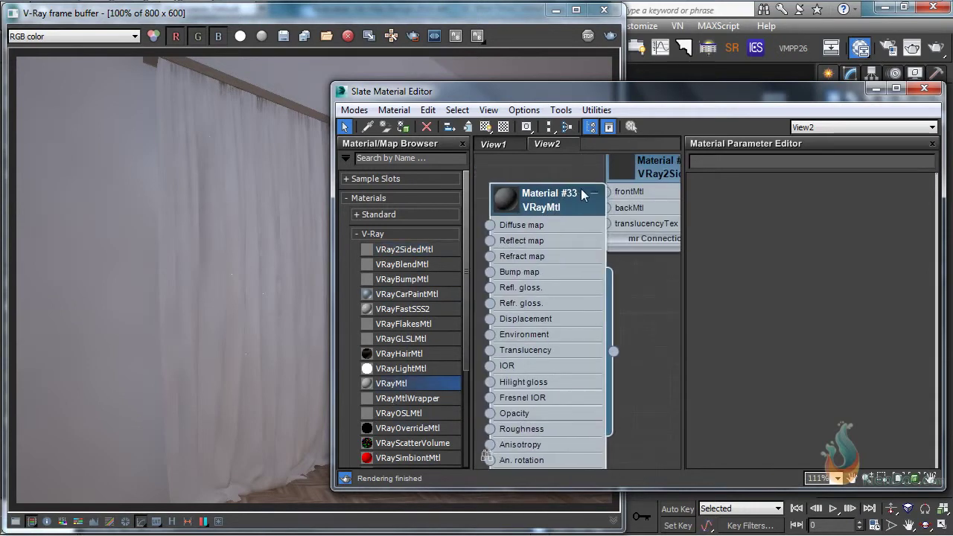
click(594, 194)
scroll(570, 201, down, 1)
middle_drag(569, 201, 571, 241)
drag(570, 241, 551, 216)
- Set the VRayMtl's diffuse colour to bright red
double_click(551, 216)
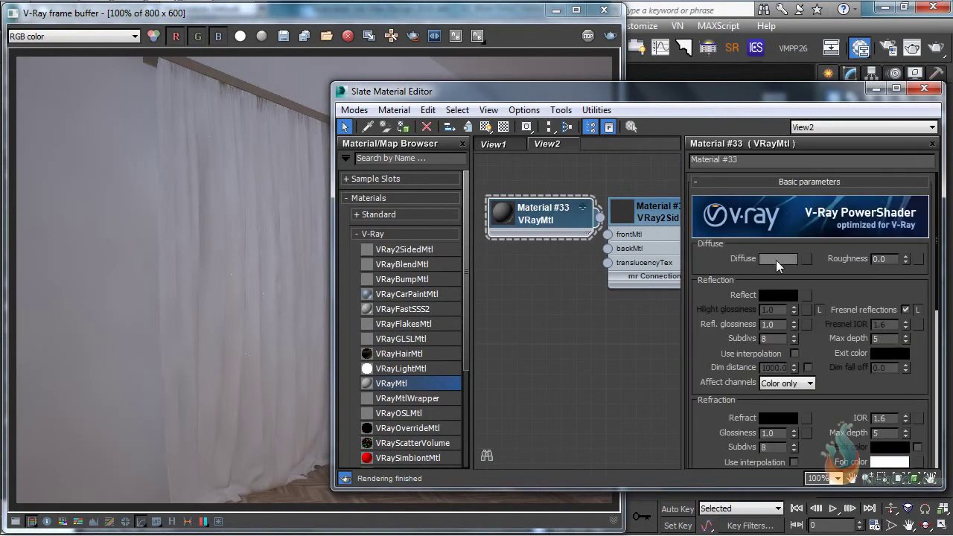
click(776, 260)
drag(393, 109, 443, 94)
- Duplicate the red VRayMtl below the original and set the copy's diffuse colour to blue (0, 0, 226)
click(546, 218)
shift+drag(547, 222, 557, 295)
click(551, 290)
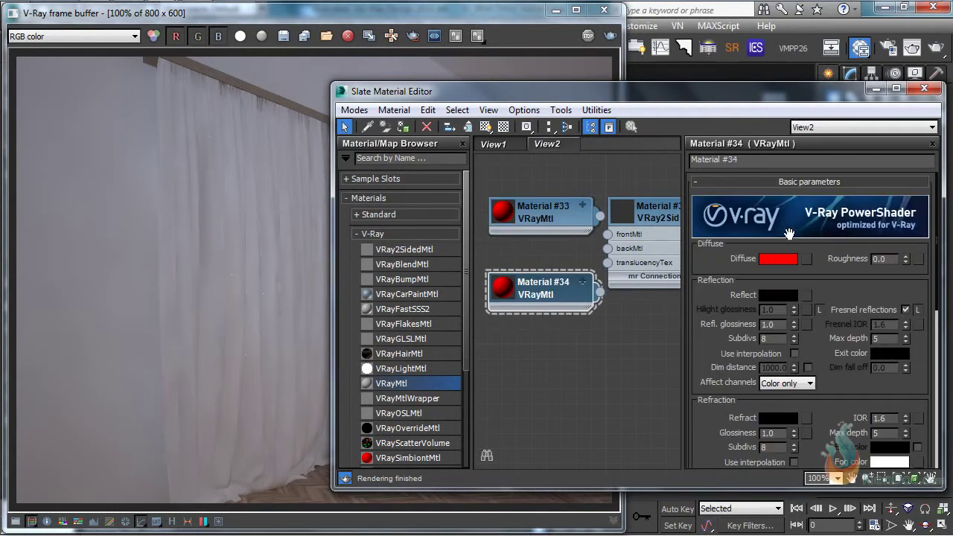
click(778, 258)
drag(374, 147, 375, 106)
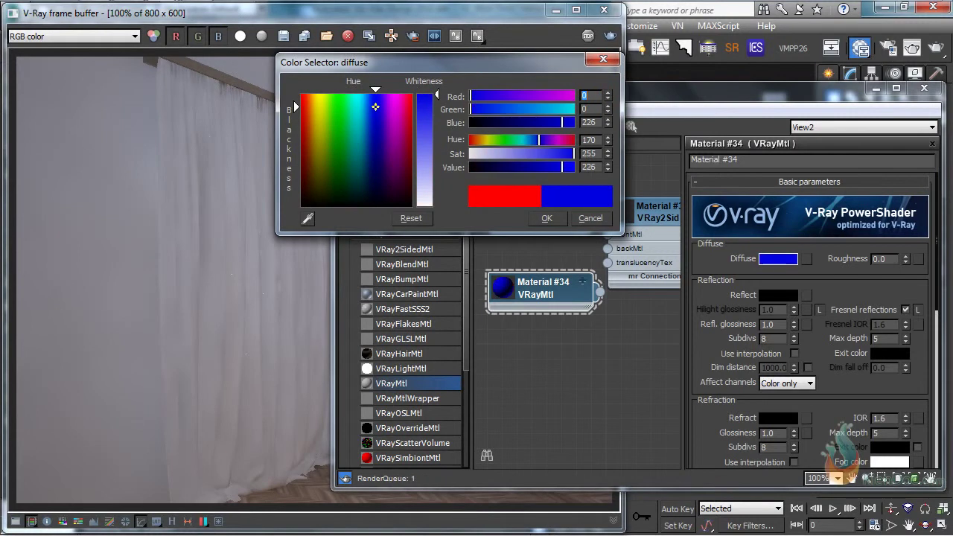
click(546, 218)
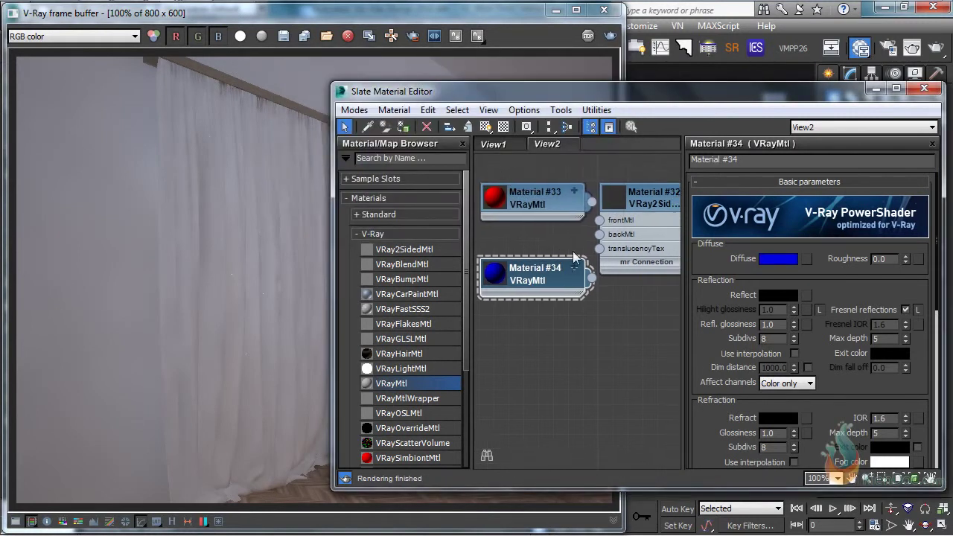
- Connect the red VRayMtl to the VRay2SidedMtl's frontMtl input and the blue one to its backMtl input
drag(591, 201, 599, 219)
drag(591, 279, 579, 238)
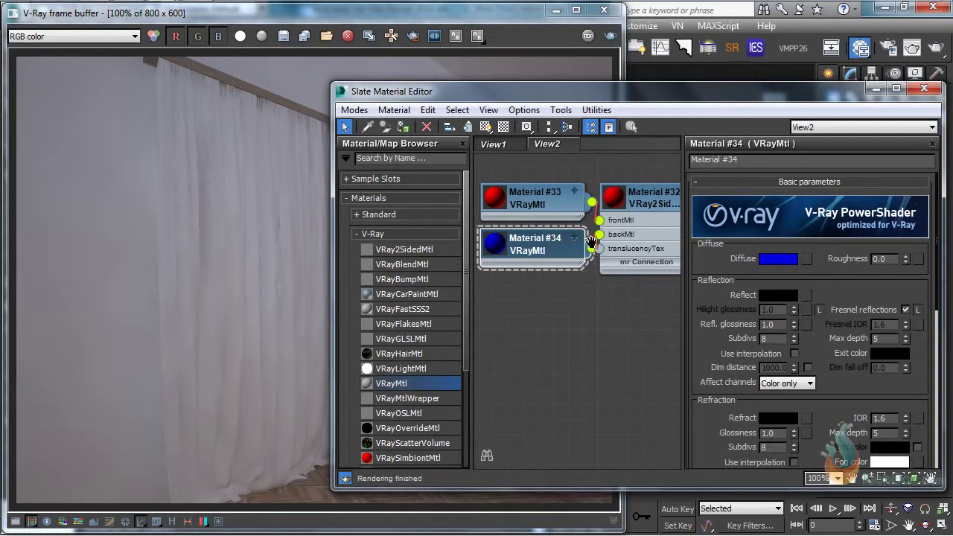
- Enable the back material in the VRay2SidedMtl's parameters
middle_drag(579, 238, 541, 250)
scroll(610, 209, up, 1)
double_click(610, 209)
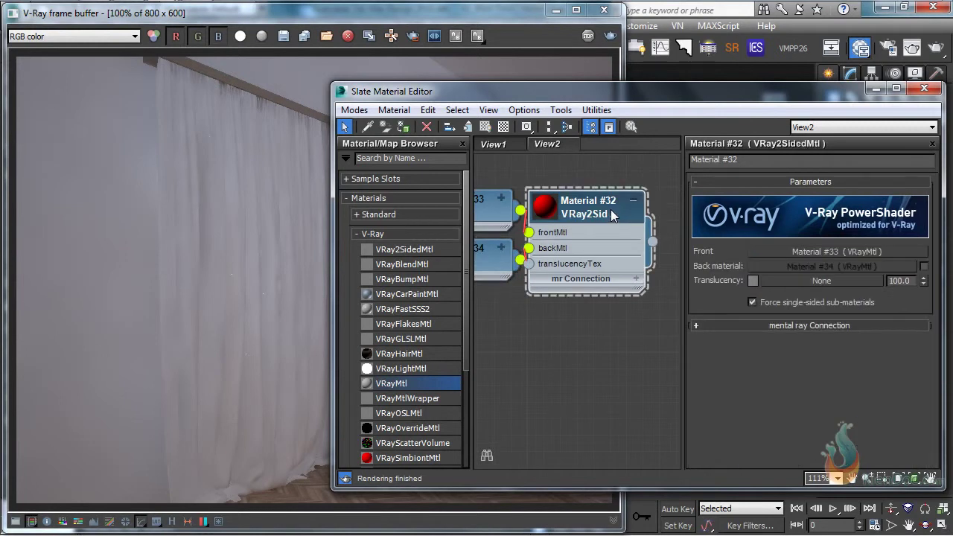
click(923, 266)
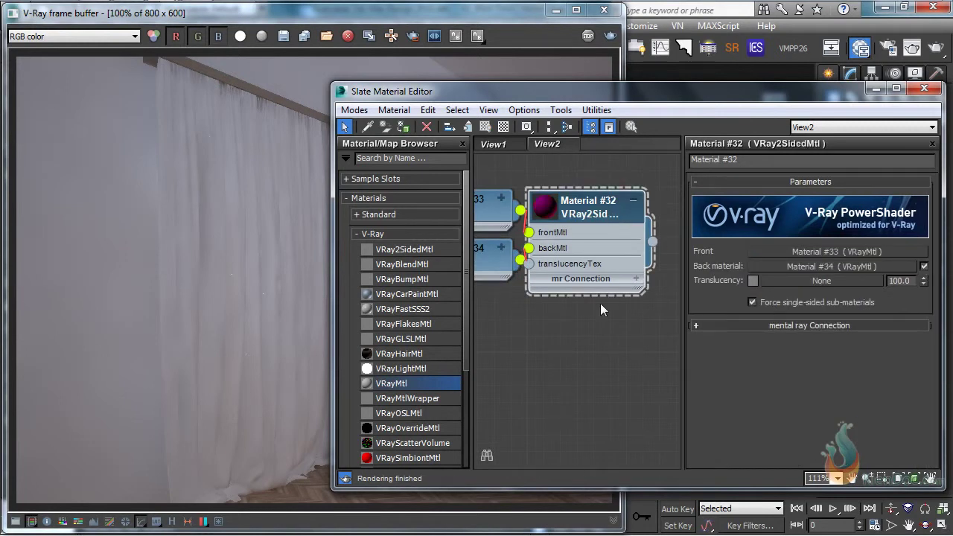
- Set the VRay2SidedMtl's translucency colour to black (0, 0, 0)
scroll(609, 240, down, 1)
middle_drag(610, 240, 591, 262)
middle_drag(556, 288, 546, 284)
middle_drag(609, 223, 602, 218)
drag(543, 200, 514, 275)
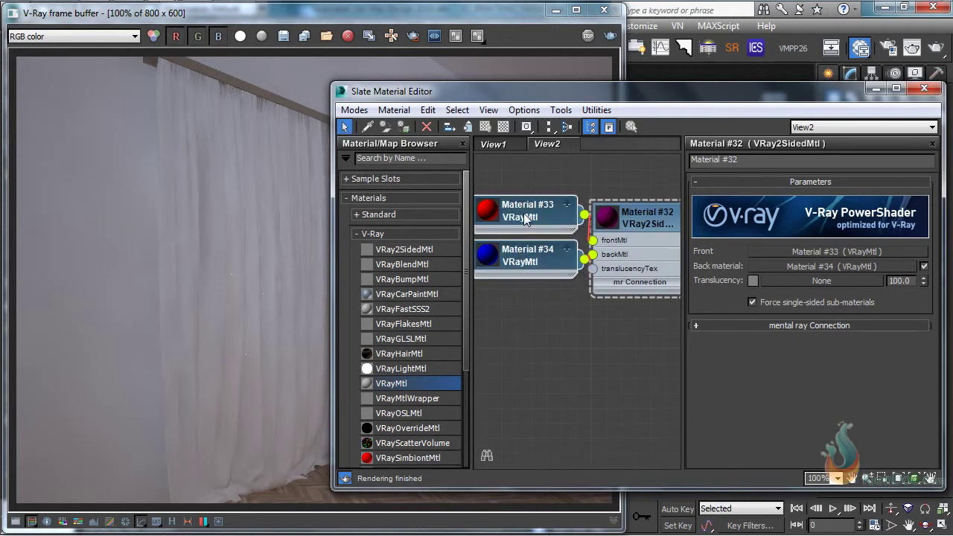
click(641, 210)
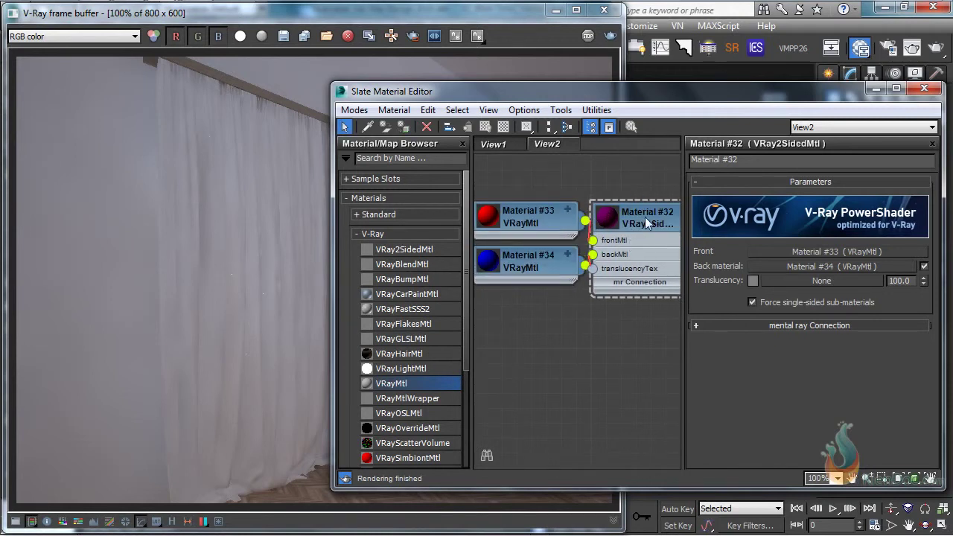
click(753, 280)
drag(439, 152, 438, 95)
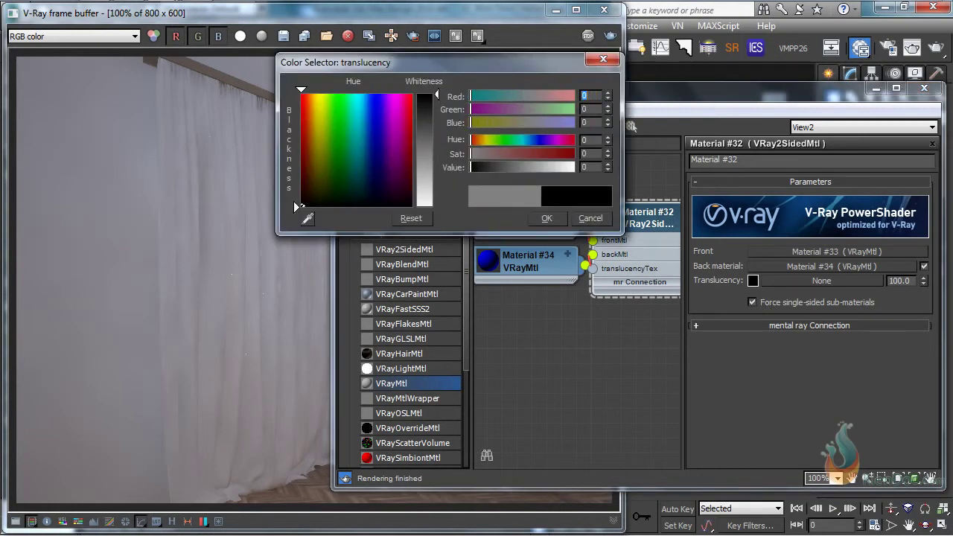
click(544, 218)
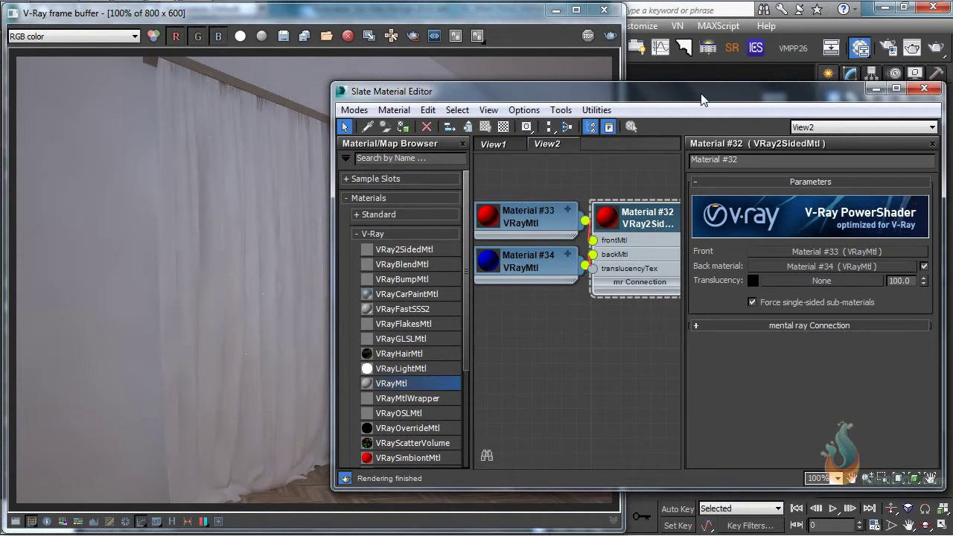
- Assign the VRay2SidedMtl to the two selected outer curtains and render the interior camera view
drag(701, 99, 356, 101)
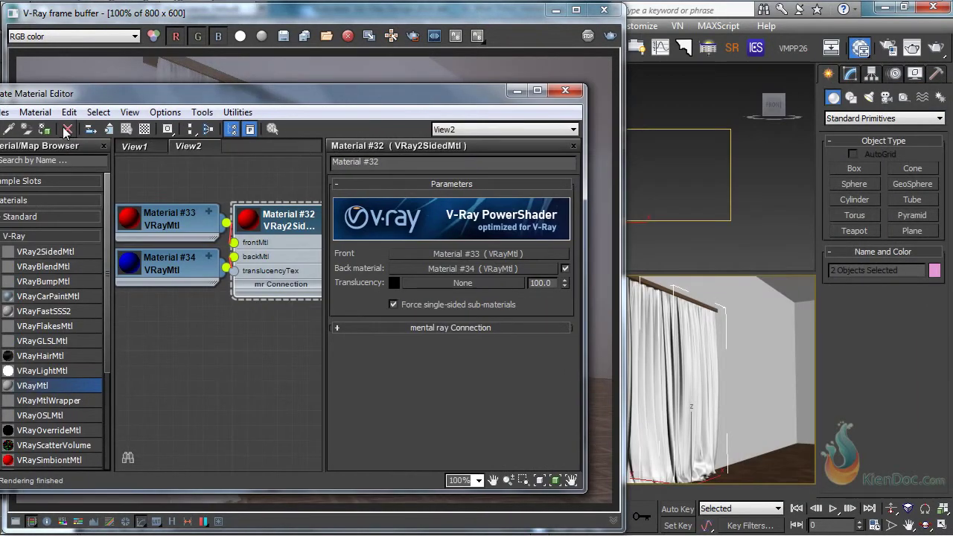
click(44, 129)
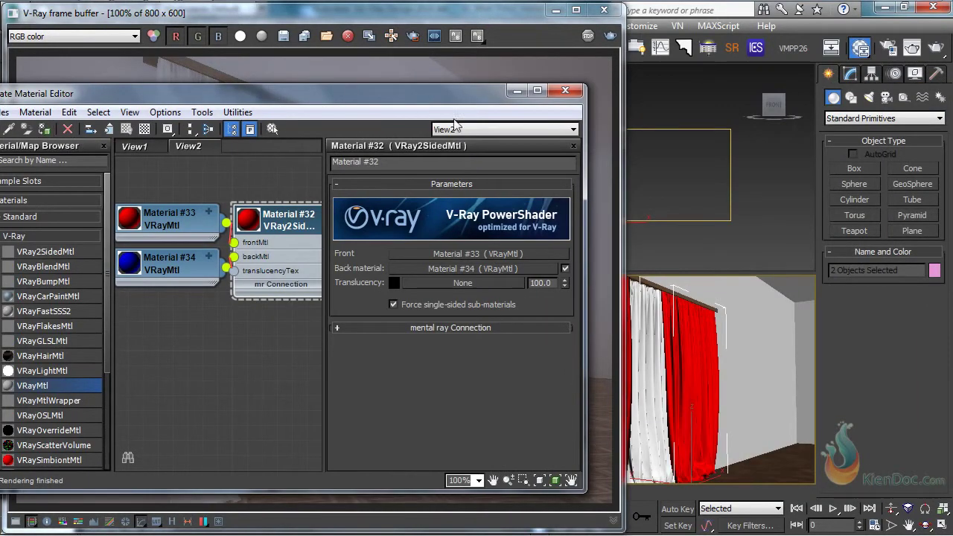
click(565, 91)
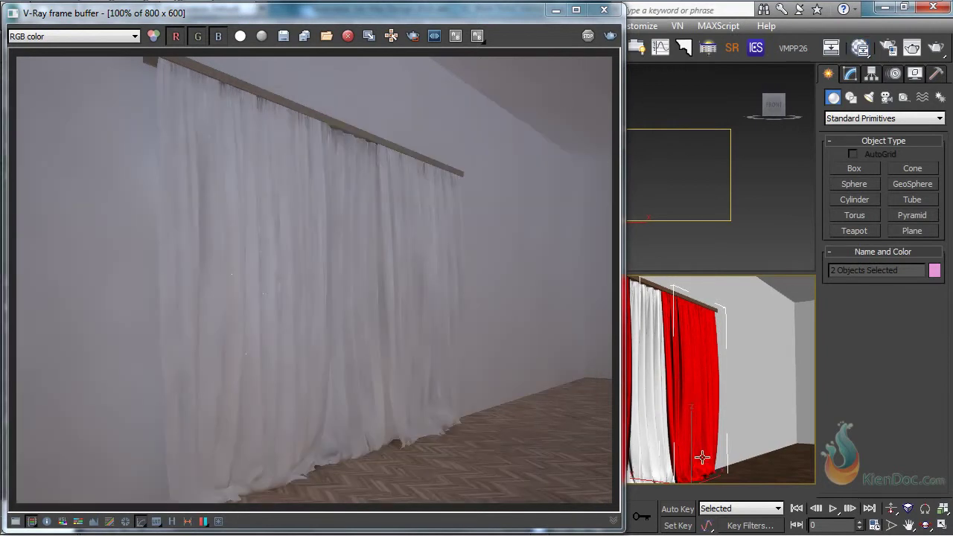
click(611, 36)
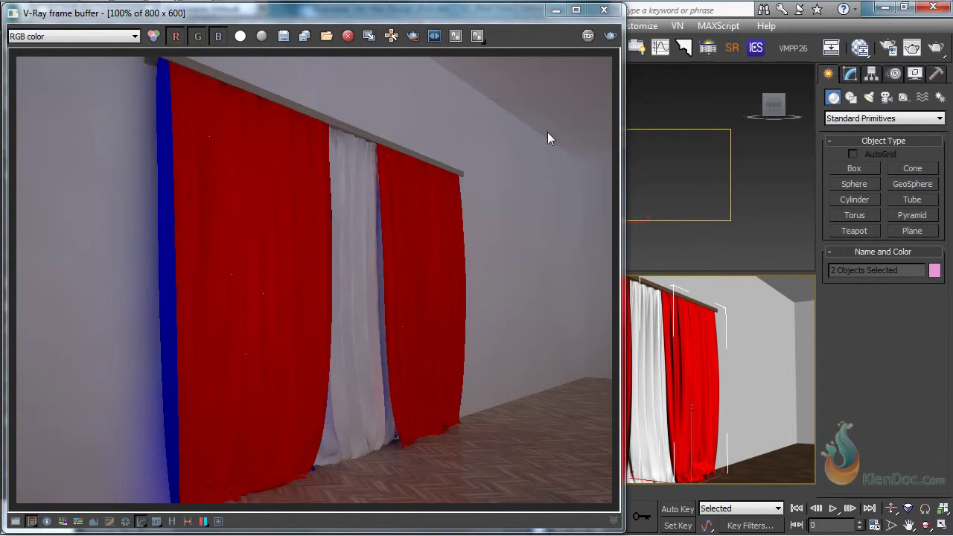
click(604, 9)
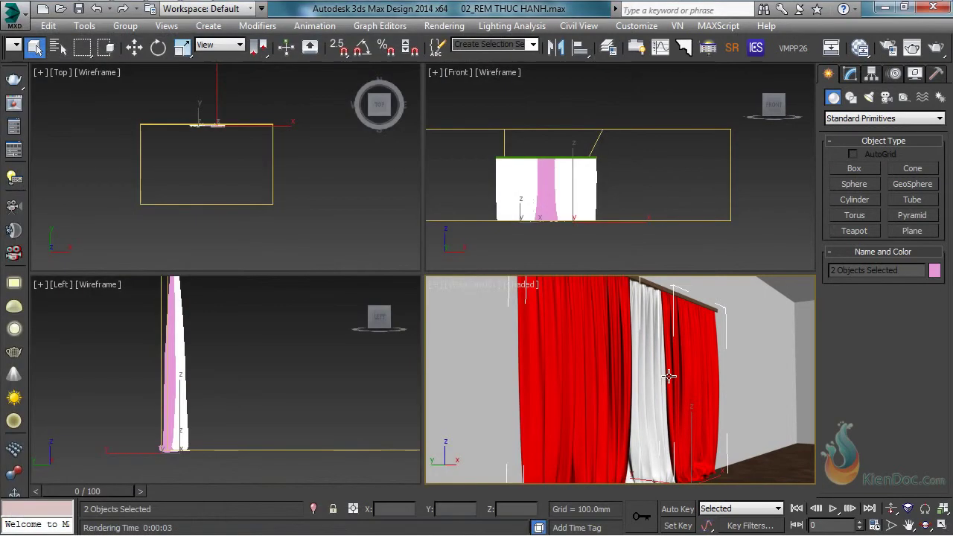
- Switch the shaded camera viewport to VRayCam002 and render the curtains from outside
click(668, 376)
key(c)
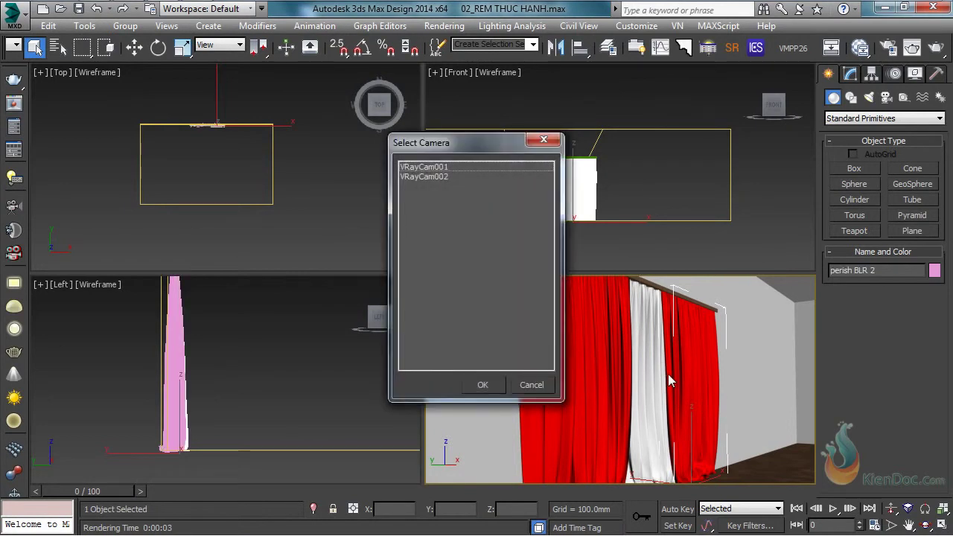
click(436, 179)
click(482, 384)
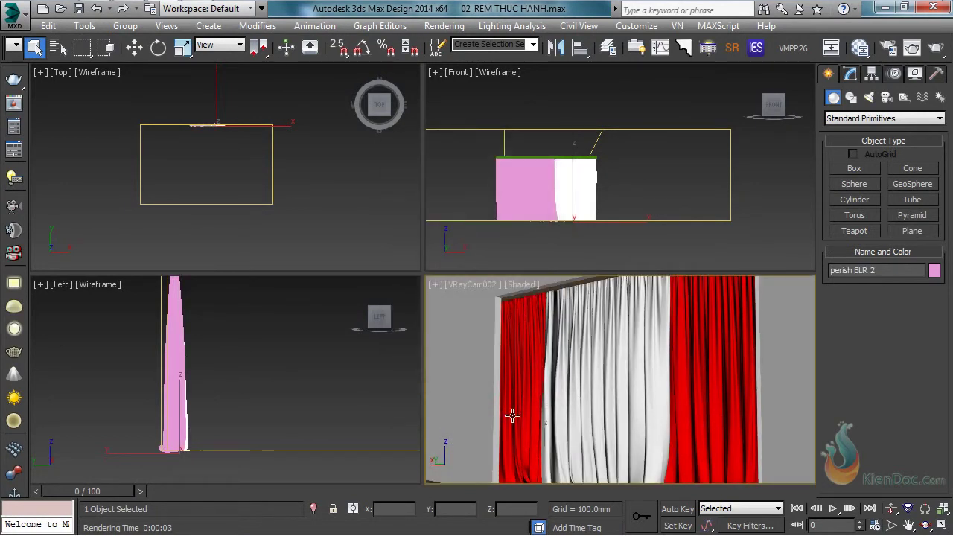
click(936, 52)
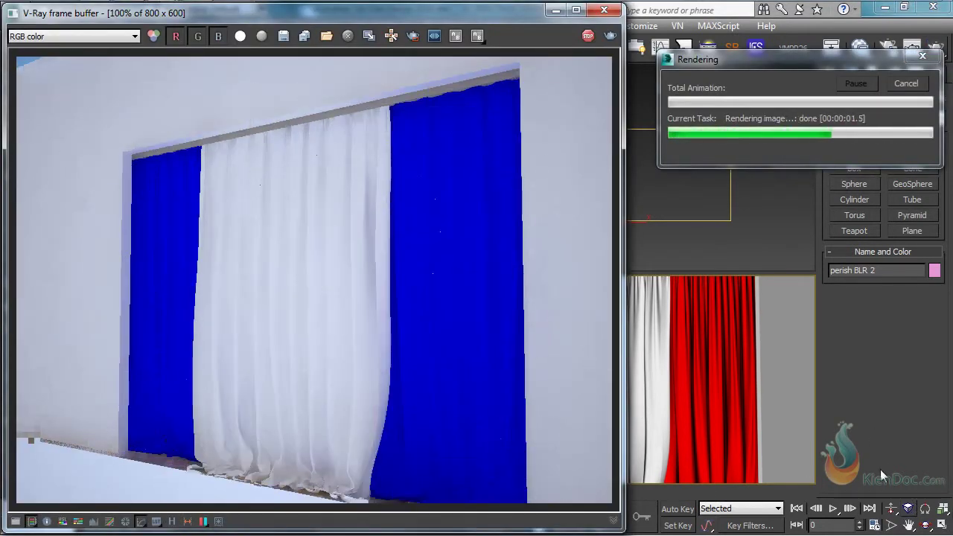
click(604, 10)
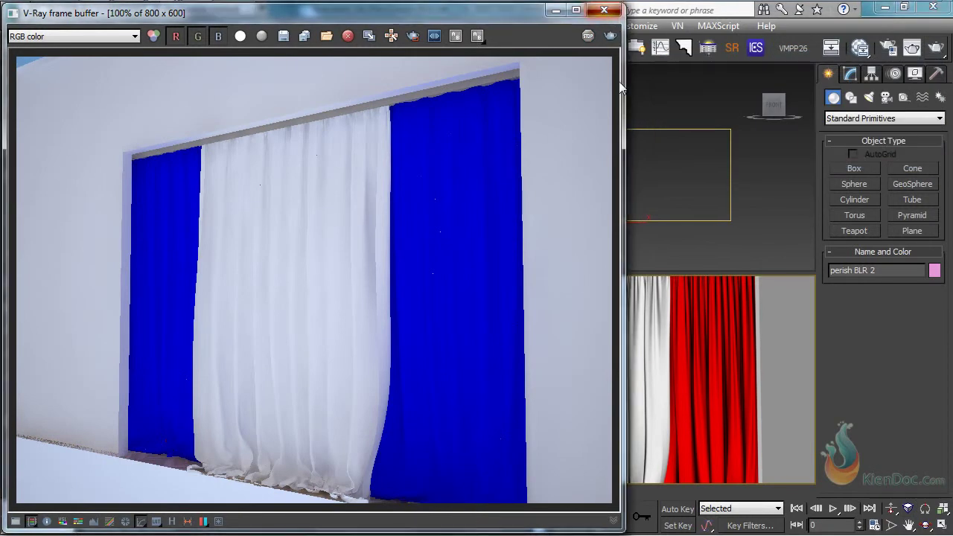
- Switch the shaded viewport back to the VRayCam001 camera
click(684, 370)
key(c)
click(438, 167)
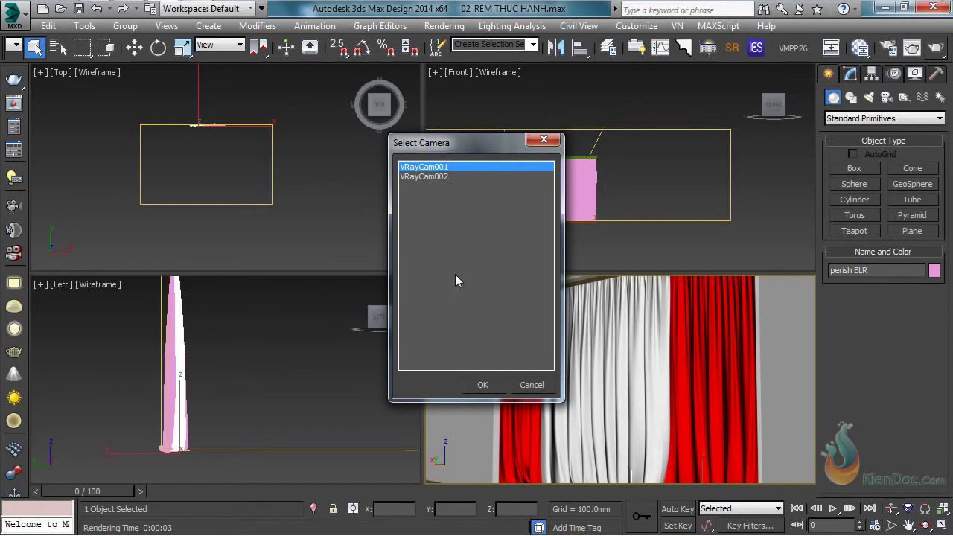
click(483, 385)
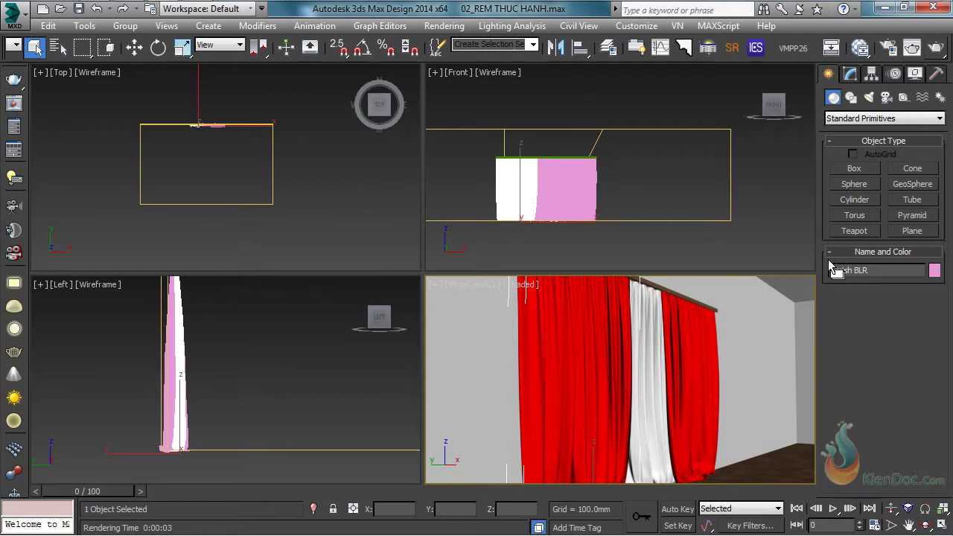
- Draw a plane VRayLight in the front view covering the curtained window, with a half-length of about 2146 mm
click(856, 119)
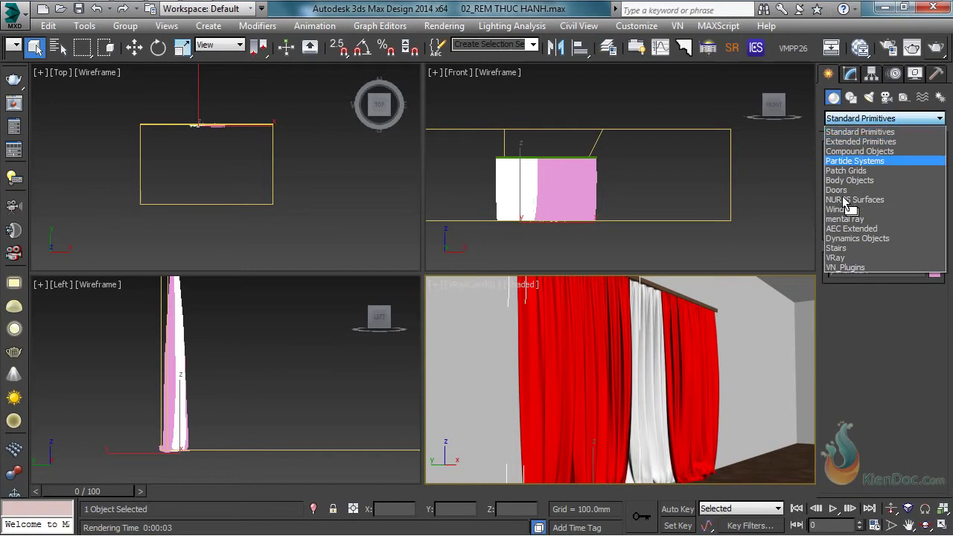
click(870, 98)
click(870, 98)
click(875, 119)
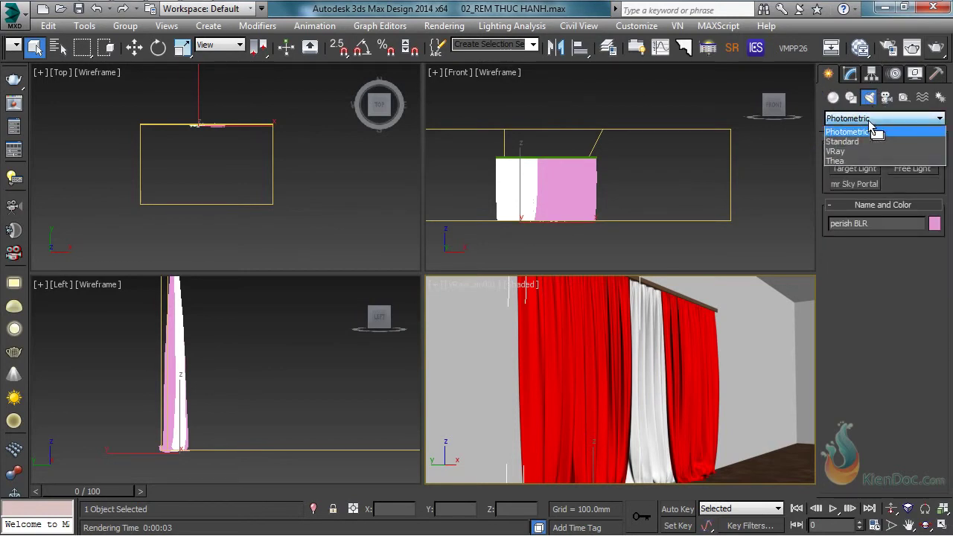
click(856, 162)
click(858, 171)
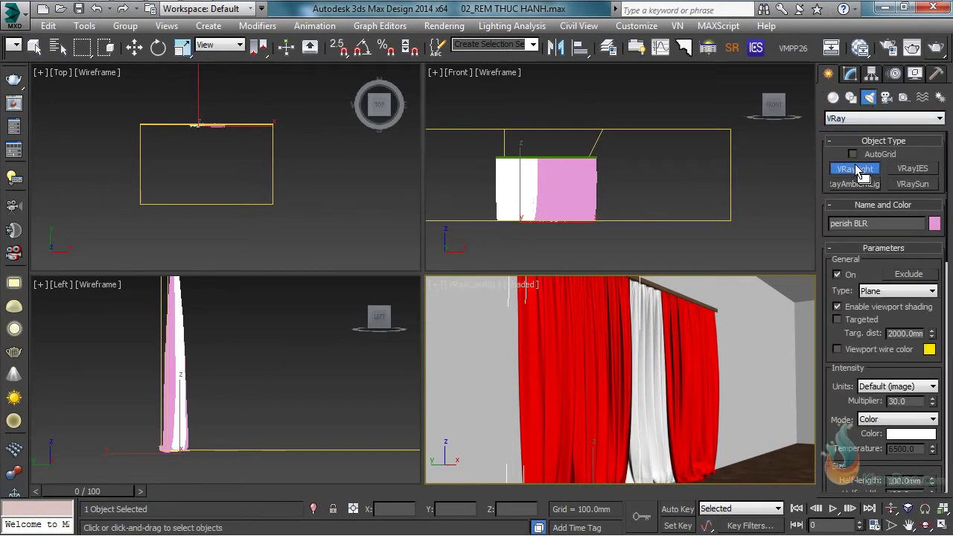
middle_drag(576, 182, 612, 177)
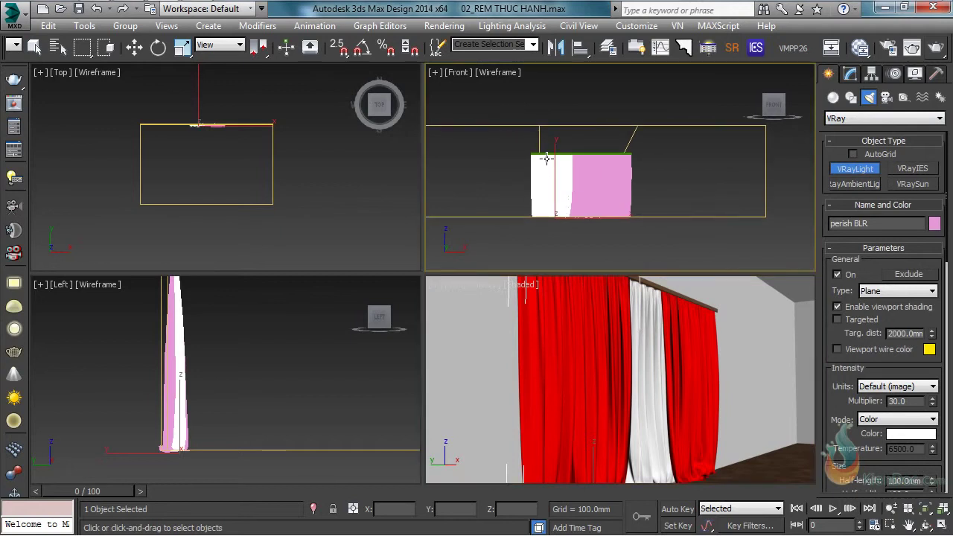
drag(530, 151, 633, 221)
- Move the new VRayLight along Y to about 1389 mm, just outside the window behind the curtains
click(238, 126)
middle_drag(238, 127, 250, 178)
scroll(179, 152, up, 3)
middle_drag(179, 152, 222, 153)
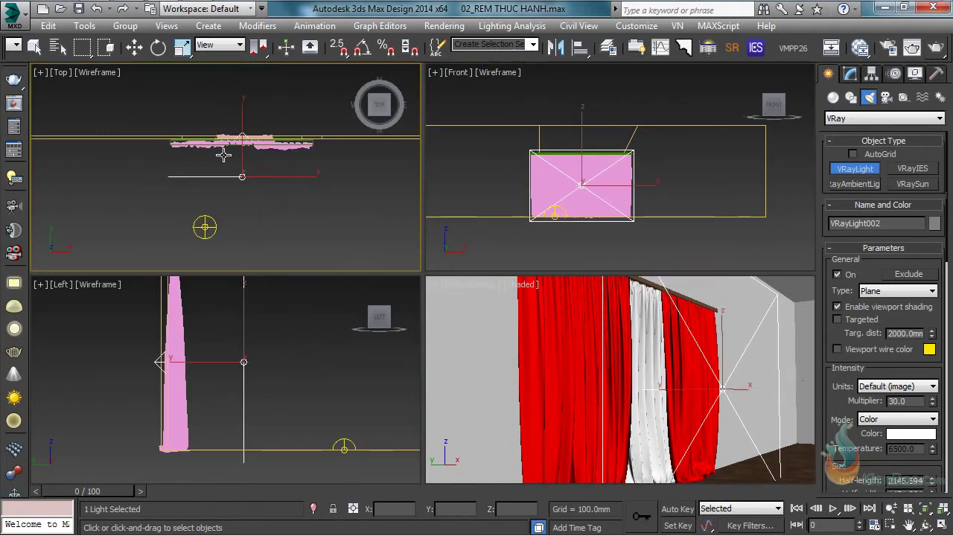
click(134, 47)
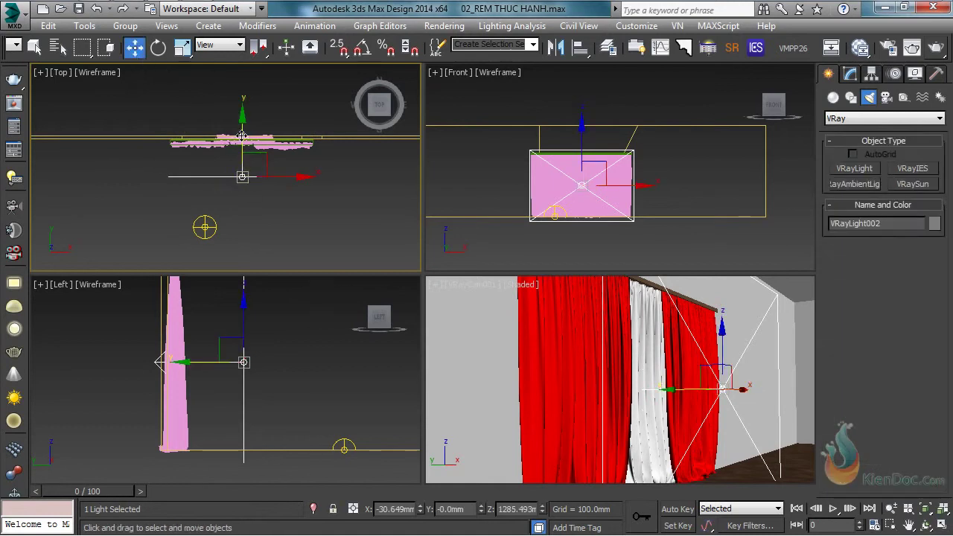
drag(242, 149, 244, 101)
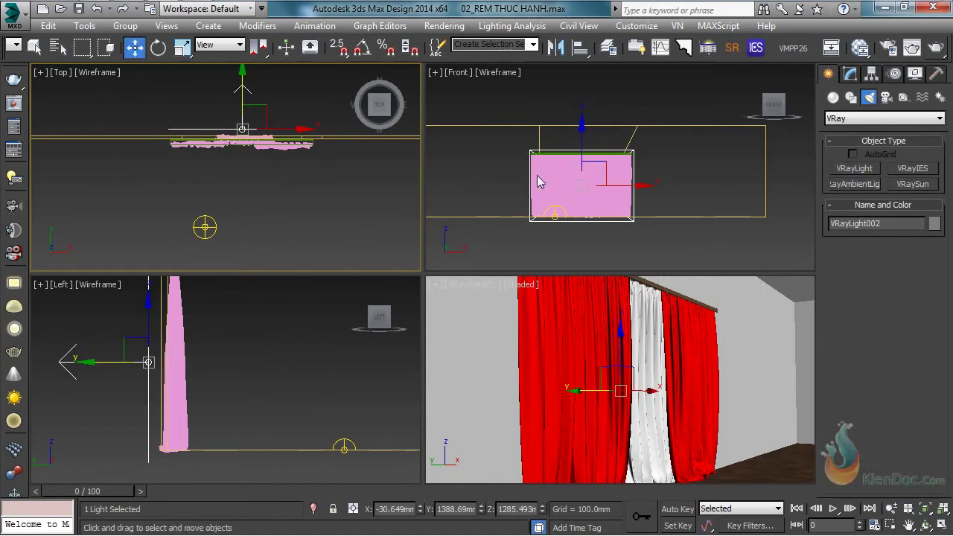
- Mirror the VRayLight on the Y axis with No Clone so it faces the curtains, and render the camera view
click(556, 47)
click(445, 203)
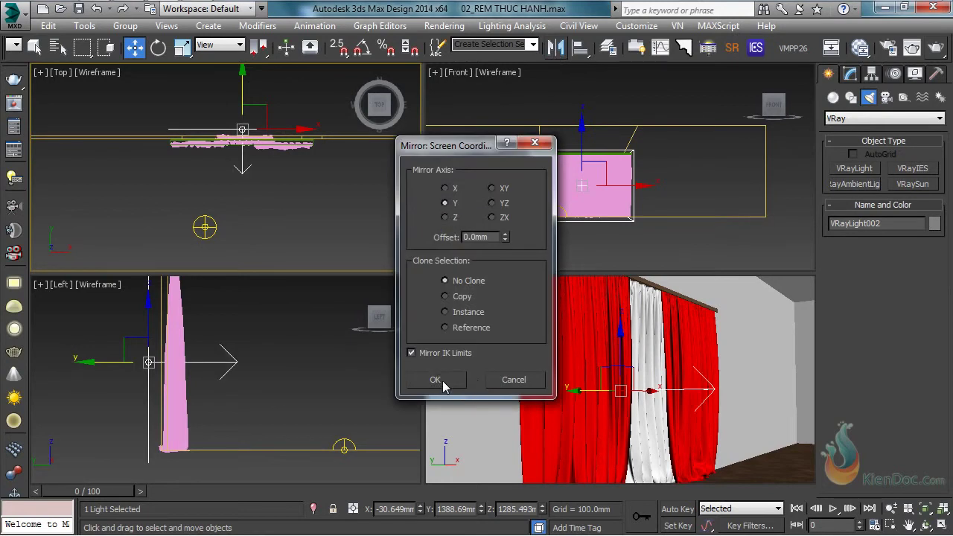
click(439, 381)
click(849, 74)
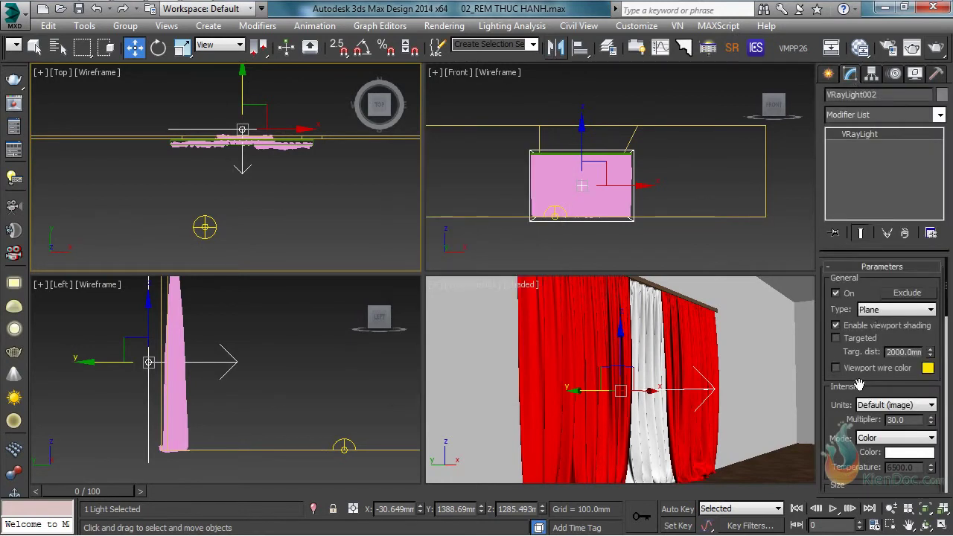
drag(849, 406, 830, 348)
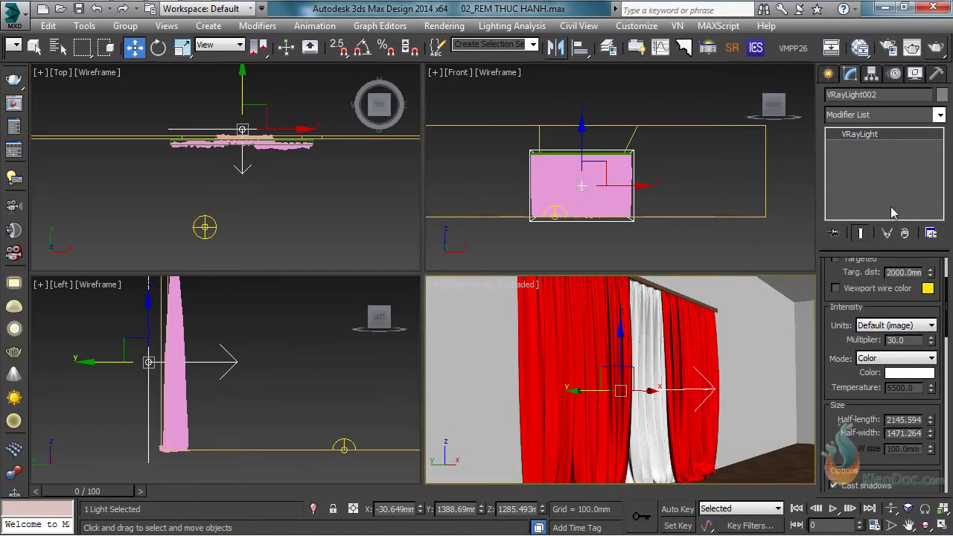
click(936, 48)
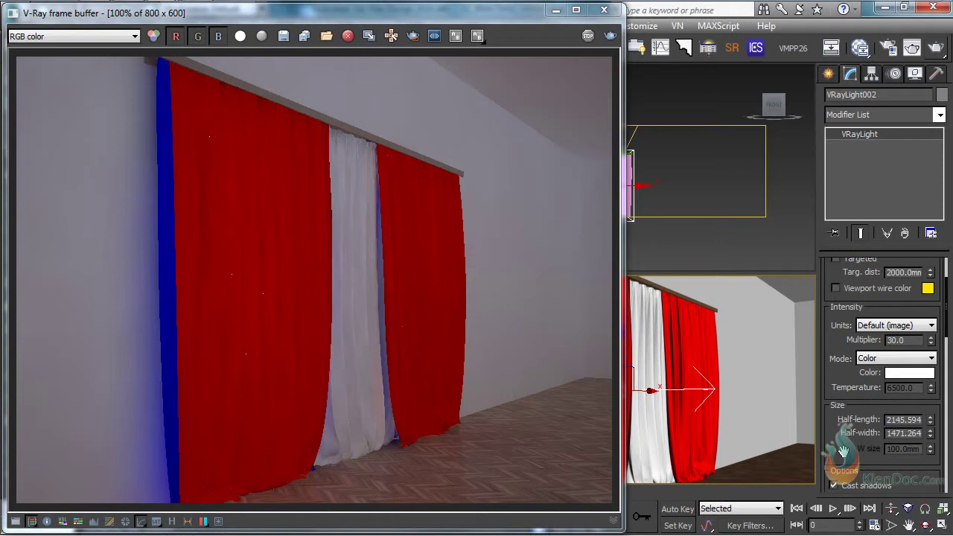
- Disable the back material of the curtains' VRay2SidedMtl and render the camera view again
click(860, 47)
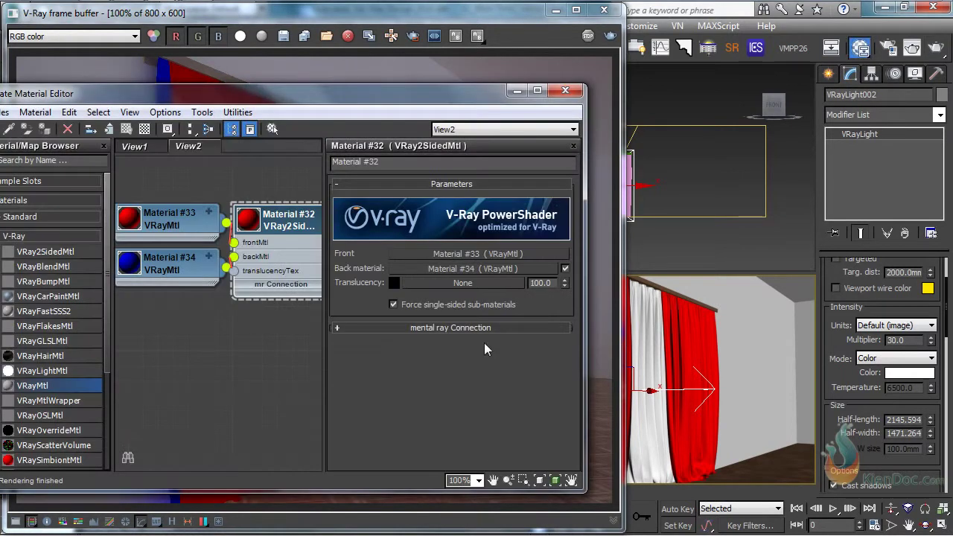
click(565, 268)
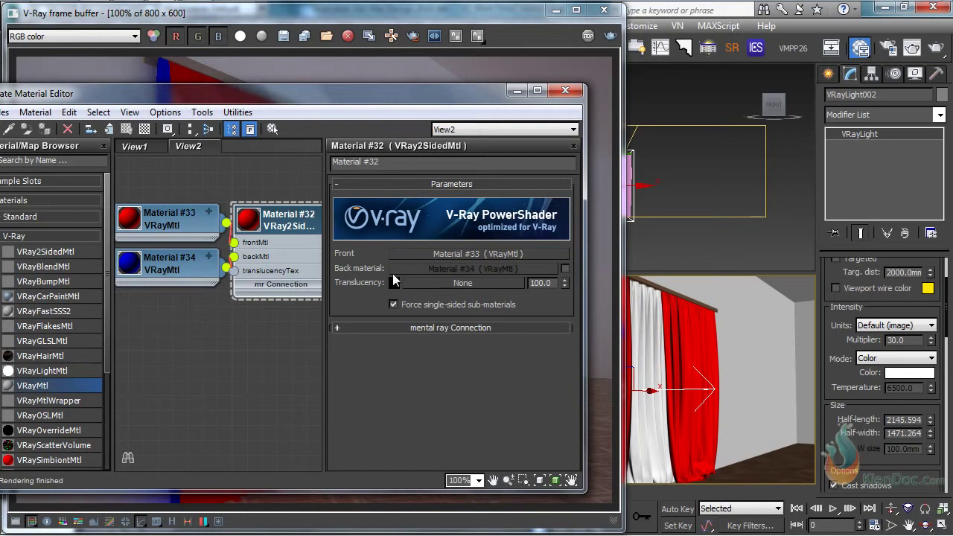
click(610, 36)
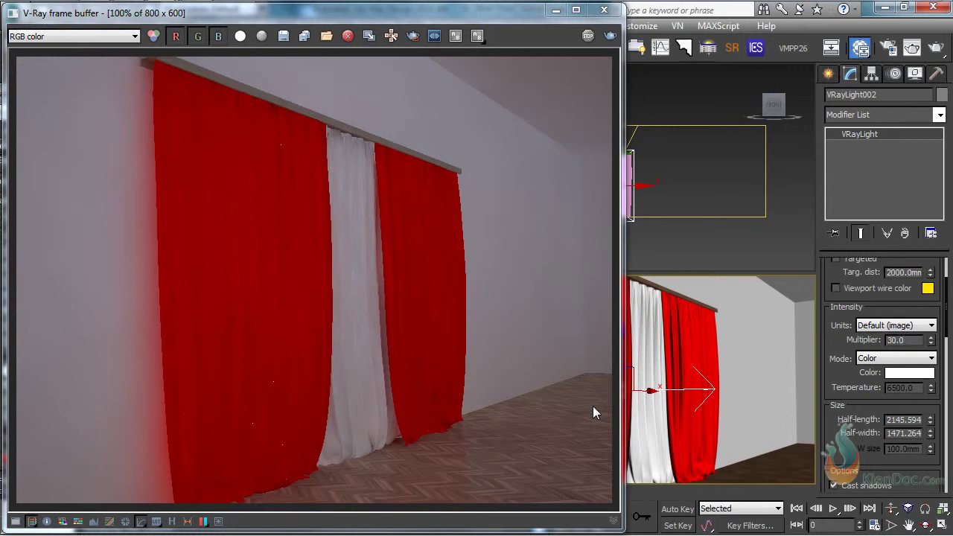
- Set the VRay2SidedMtl translucency colour to a medium grey and render the curtains
click(860, 48)
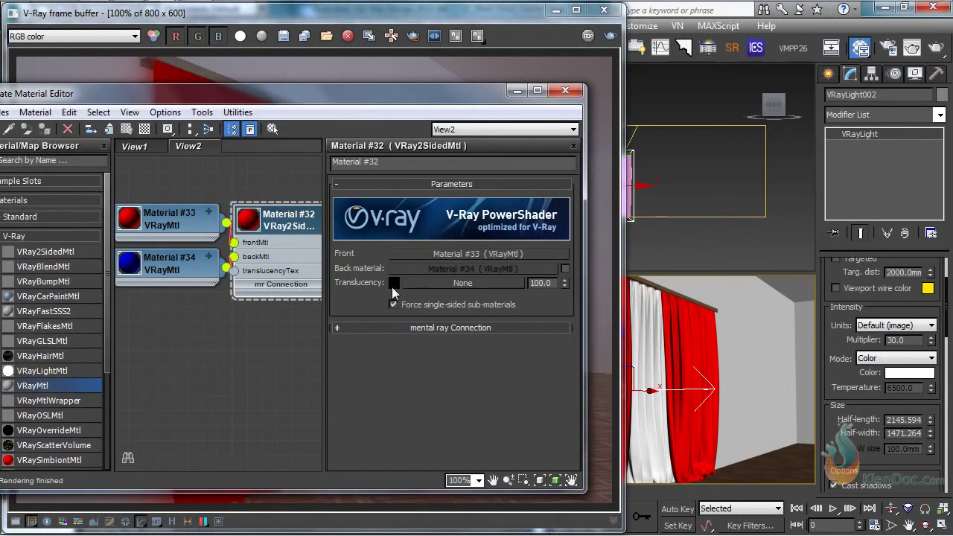
click(393, 283)
drag(434, 96, 436, 153)
click(544, 218)
drag(458, 95, 504, 153)
click(337, 151)
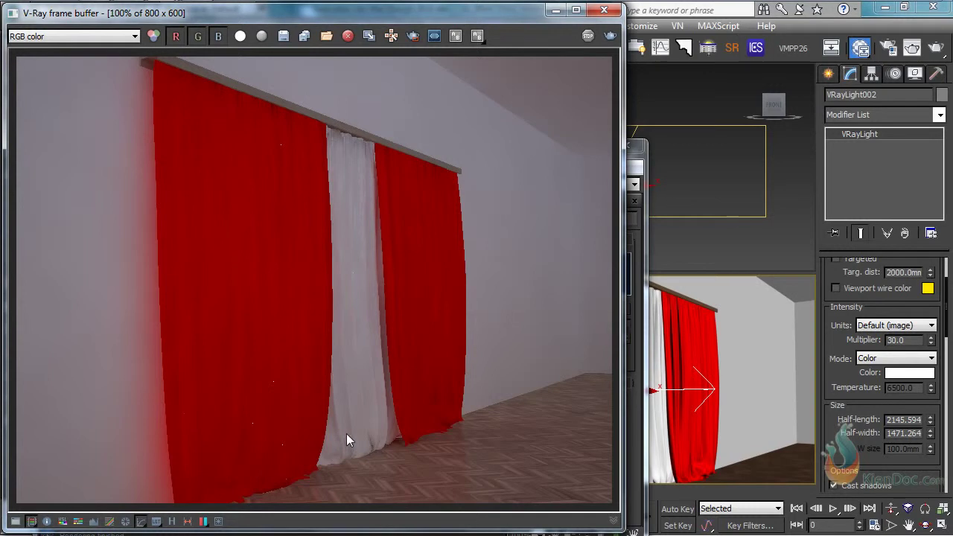
click(610, 36)
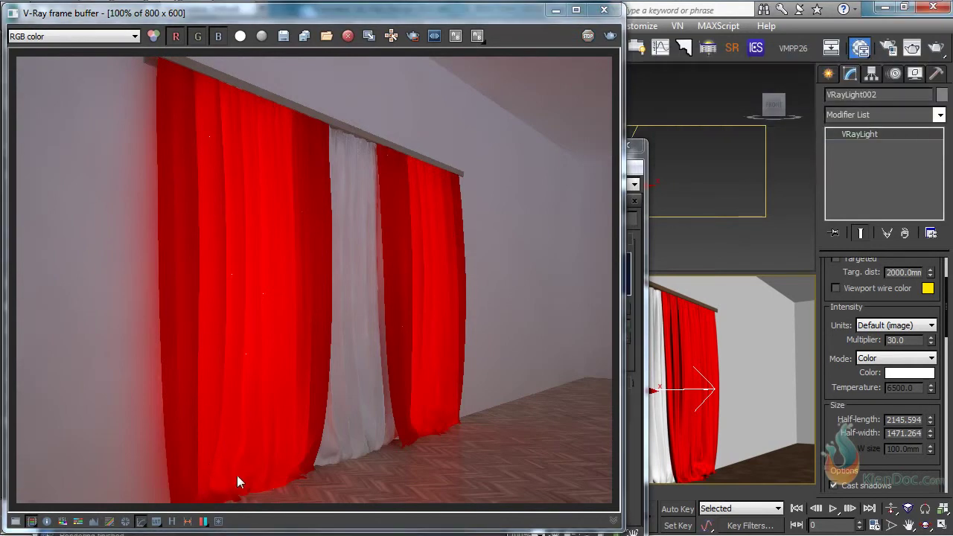
- Raise the VRay2SidedMtl translucency colour to light grey, value 226, and render the curtains
click(638, 289)
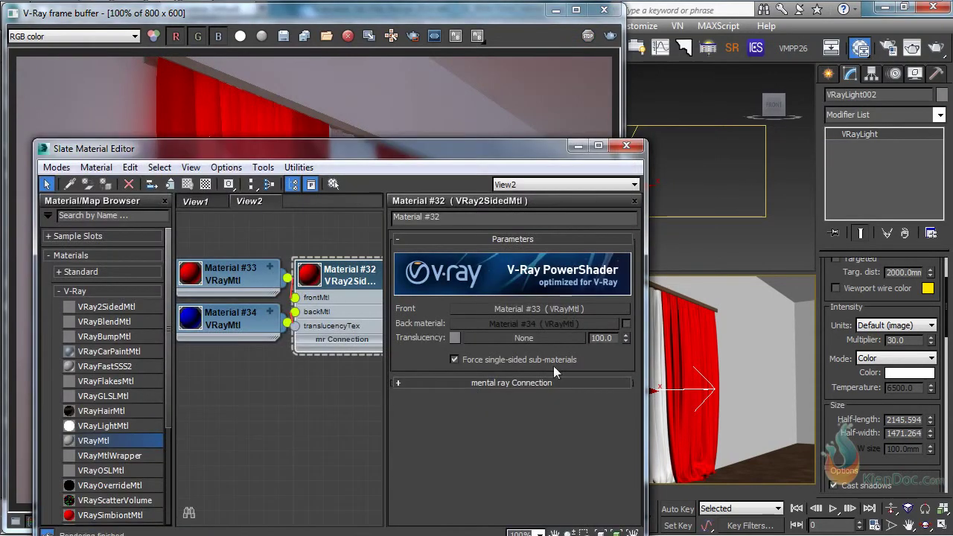
click(455, 339)
drag(436, 155, 436, 100)
click(547, 218)
click(608, 35)
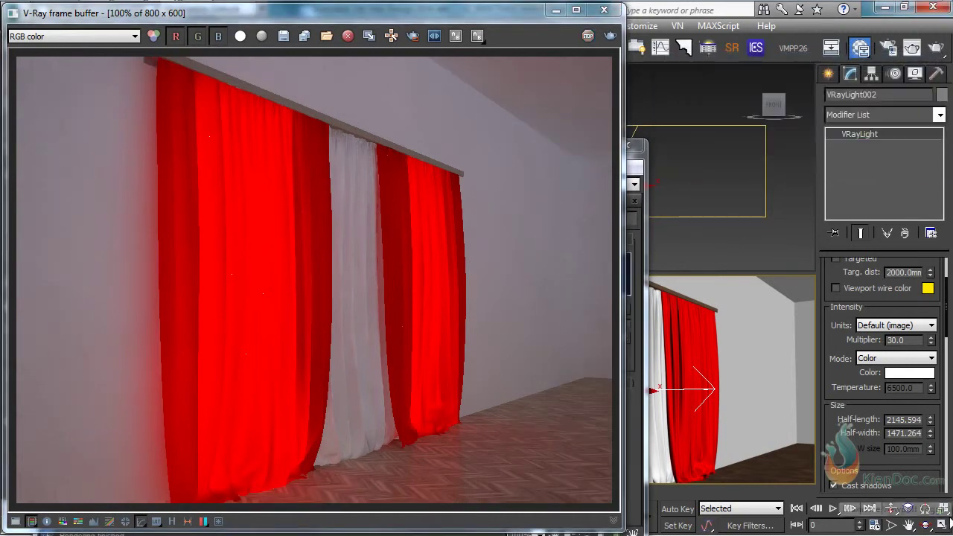
- Assign the 0607_3 fabric image as a Bitmap map to the Diffuse of the red front VRayMtl, Material #33
click(635, 437)
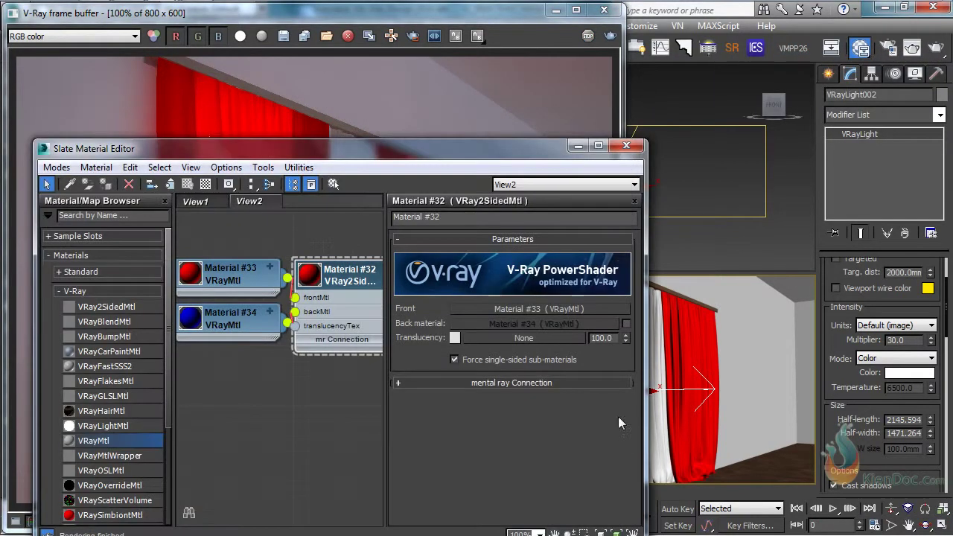
drag(343, 149, 353, 80)
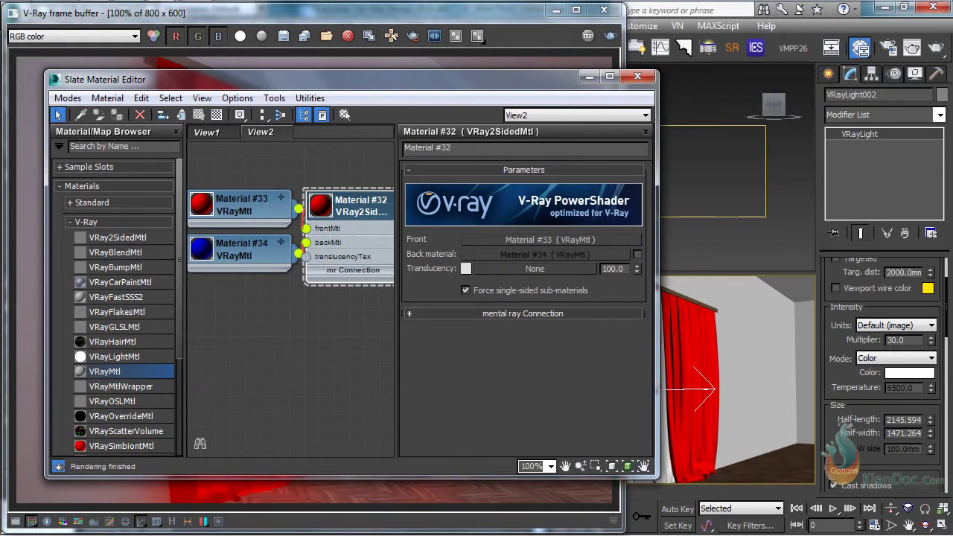
middle_drag(359, 189, 333, 195)
middle_drag(216, 210, 286, 211)
double_click(285, 205)
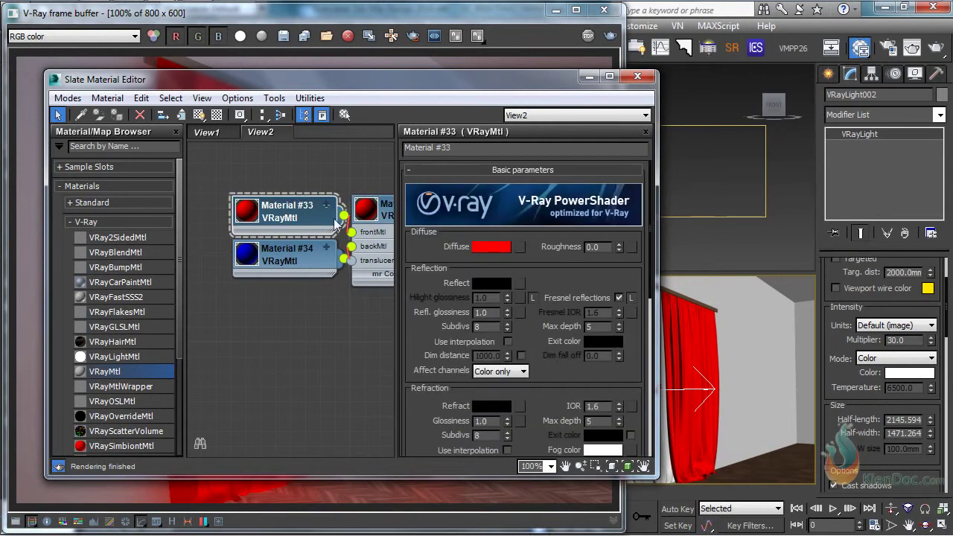
click(521, 247)
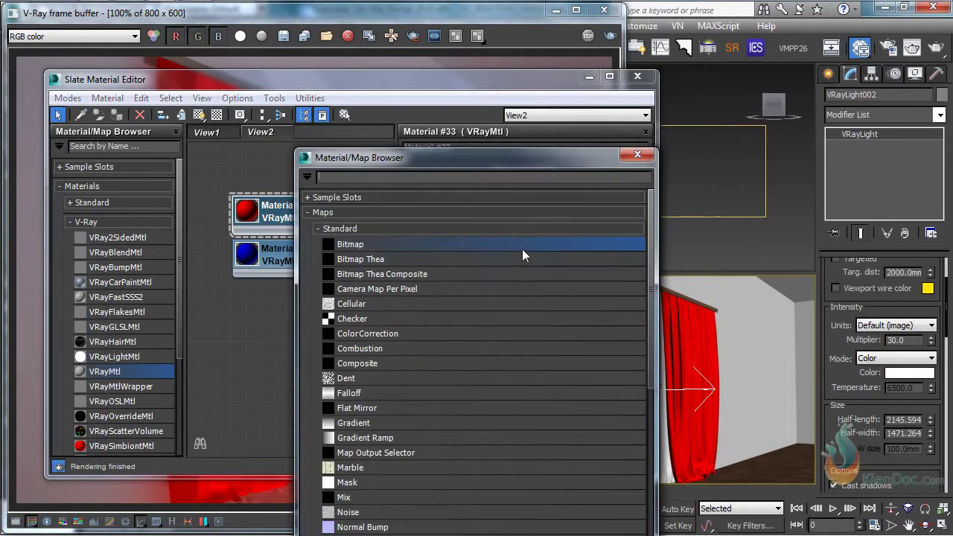
double_click(362, 244)
click(123, 117)
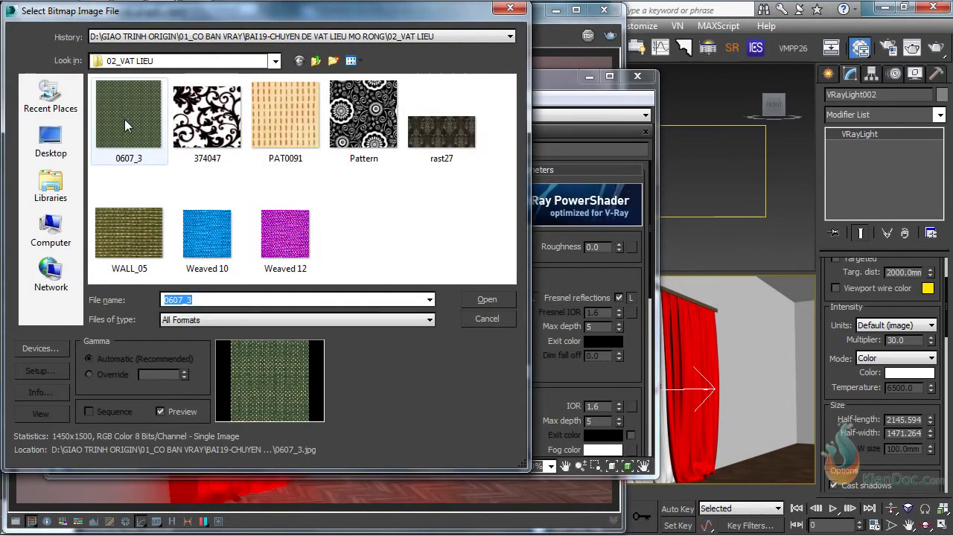
double_click(129, 116)
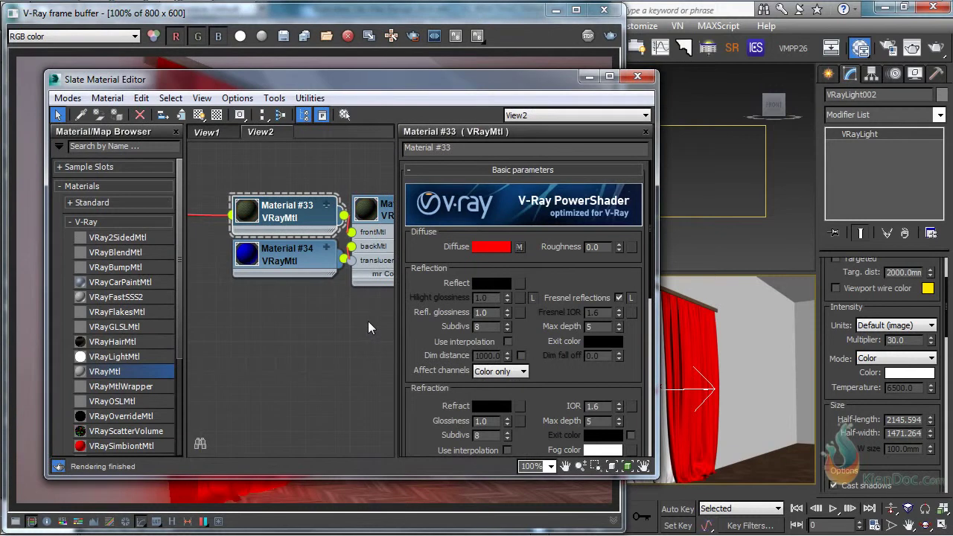
- Set the translucency colour of the VRay2SidedMtl, Material #32, to black with value 0
middle_drag(367, 321, 248, 320)
double_click(281, 211)
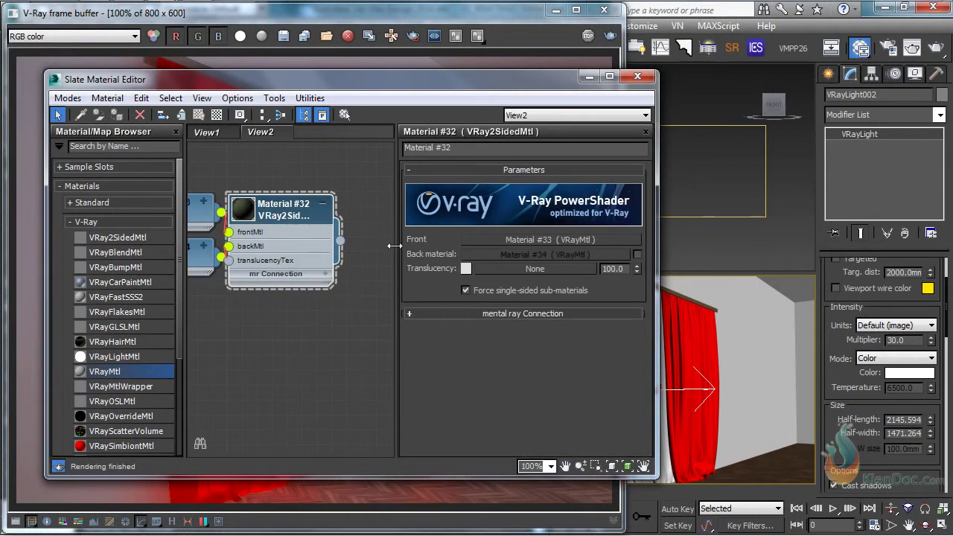
click(465, 269)
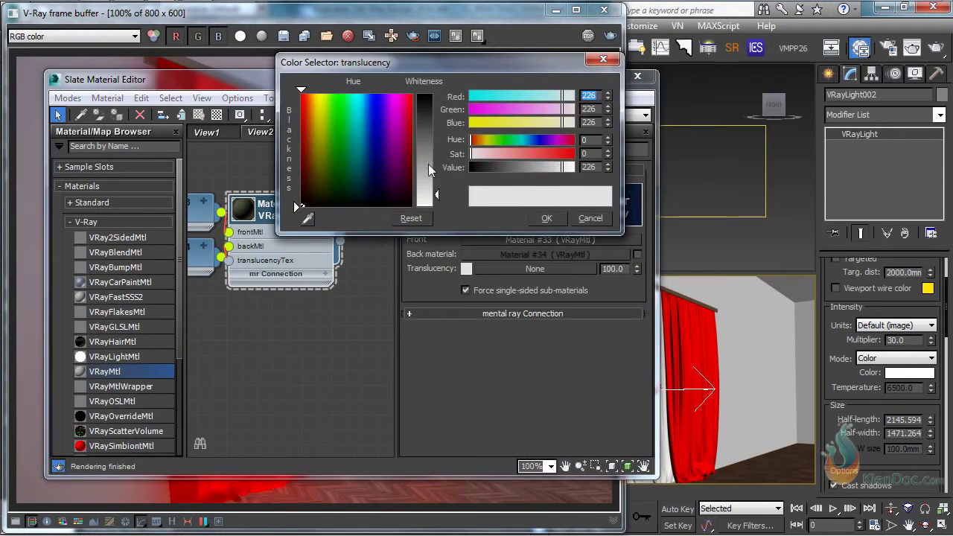
click(299, 204)
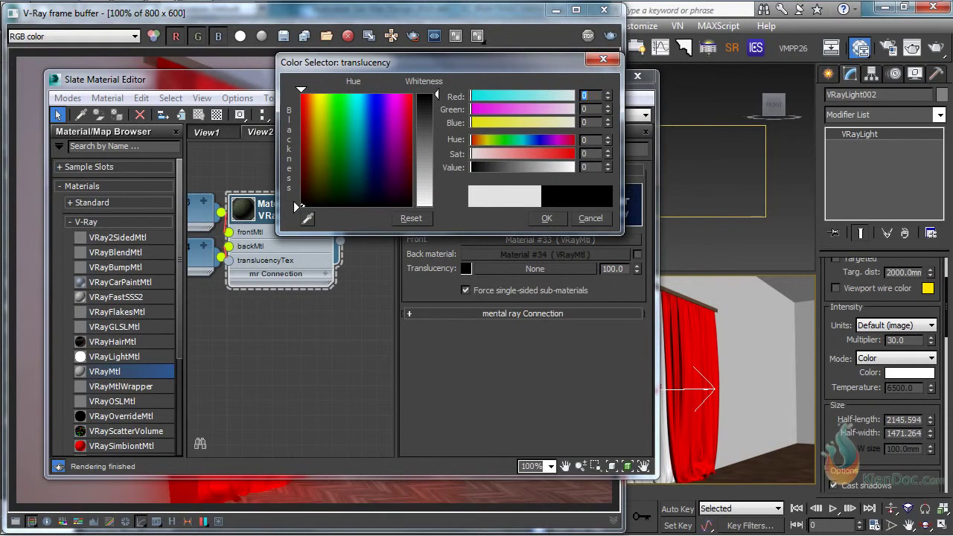
click(544, 218)
- Set the VRayLight's intensity multiplier to 150 and render the fabric-textured curtains
drag(918, 341, 847, 341)
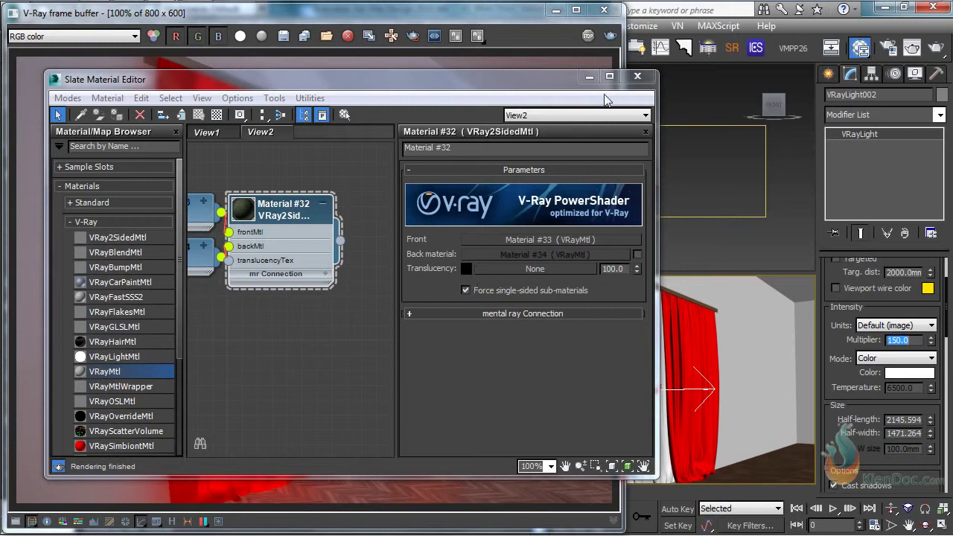
click(610, 35)
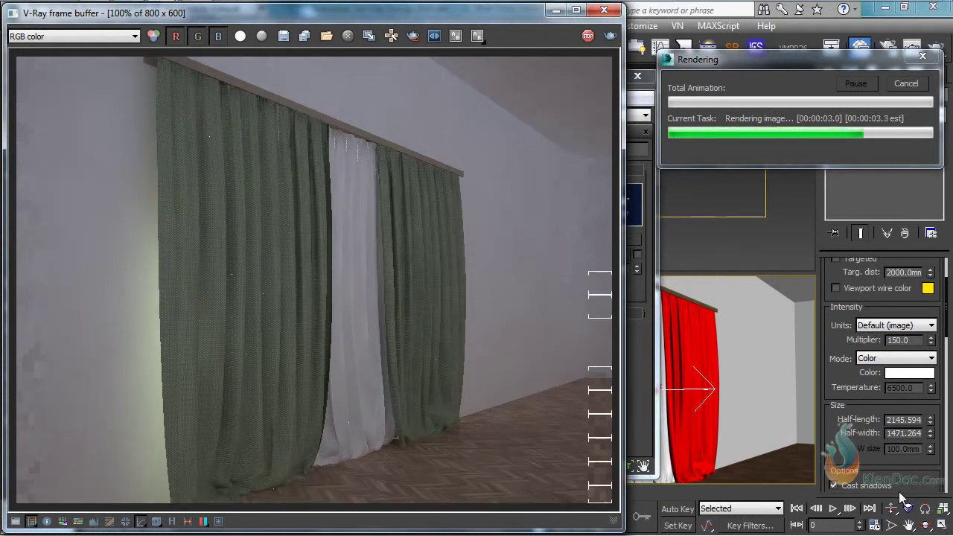
- Set the VRay2SidedMtl translucency colour to light grey, value 195, and render the camera view
click(652, 393)
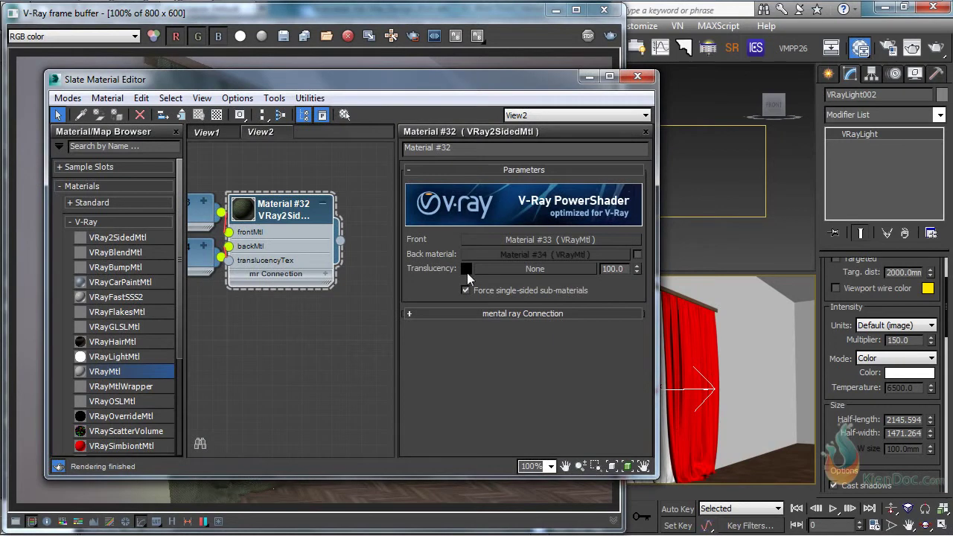
click(466, 269)
drag(437, 96, 437, 180)
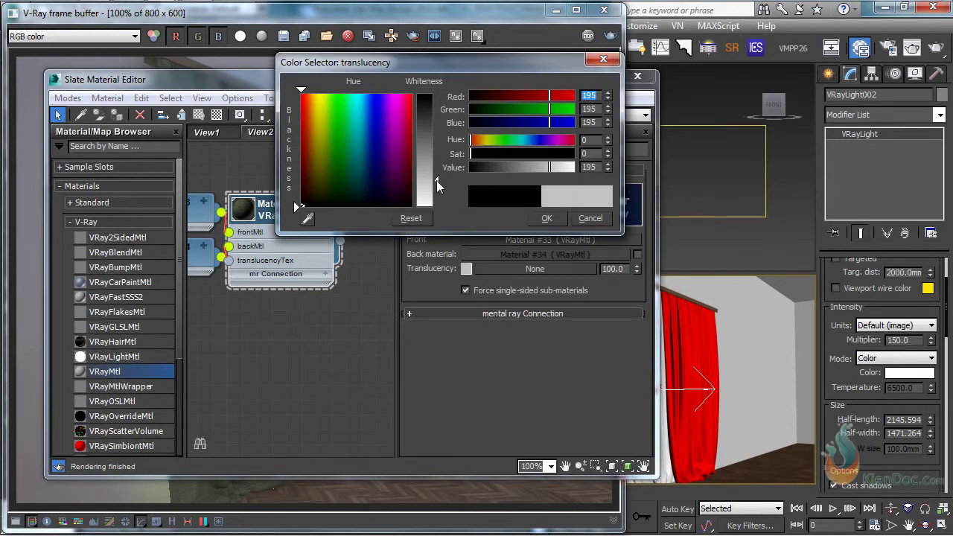
click(546, 218)
click(609, 41)
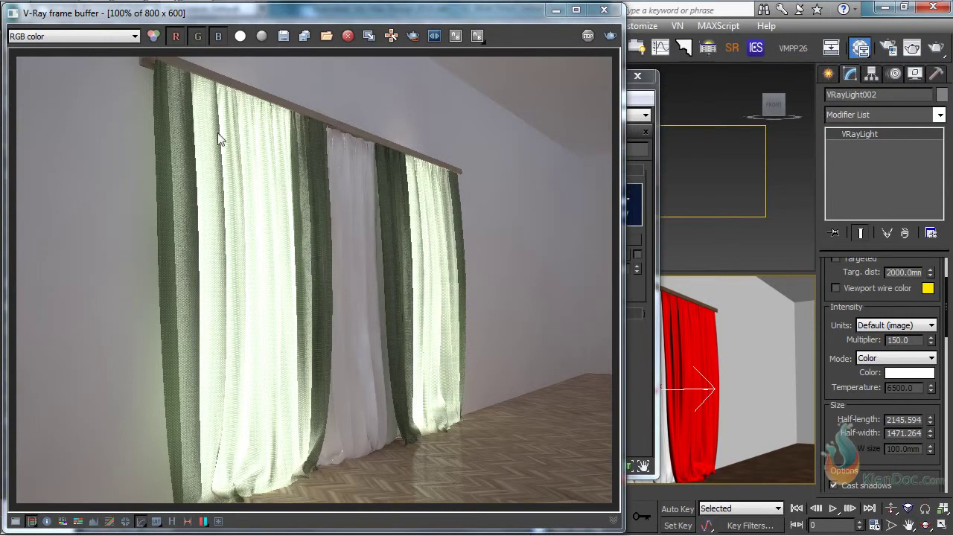
- Lower the VRay2SidedMtl translucency colour to grey, value 102, and render the camera view
click(638, 391)
click(467, 268)
drag(320, 172, 301, 206)
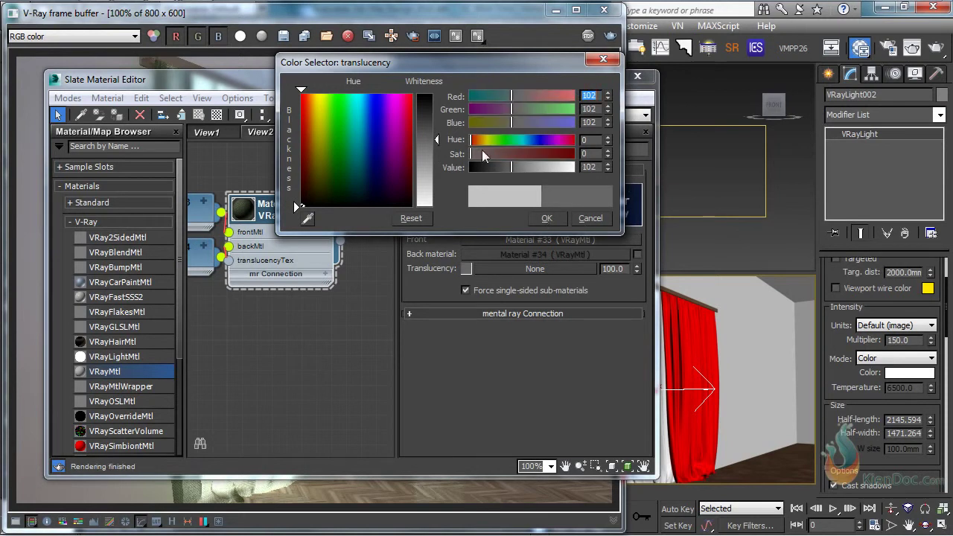
click(542, 219)
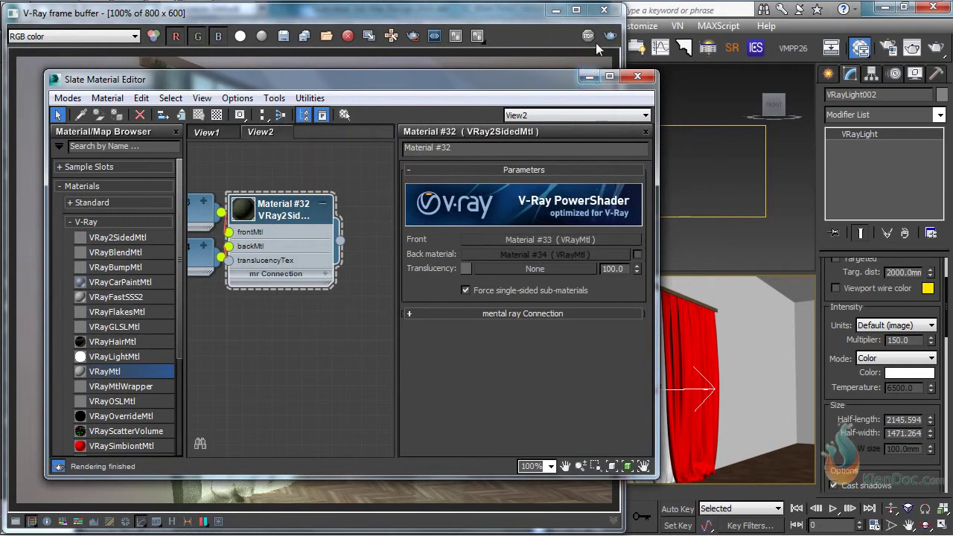
click(609, 37)
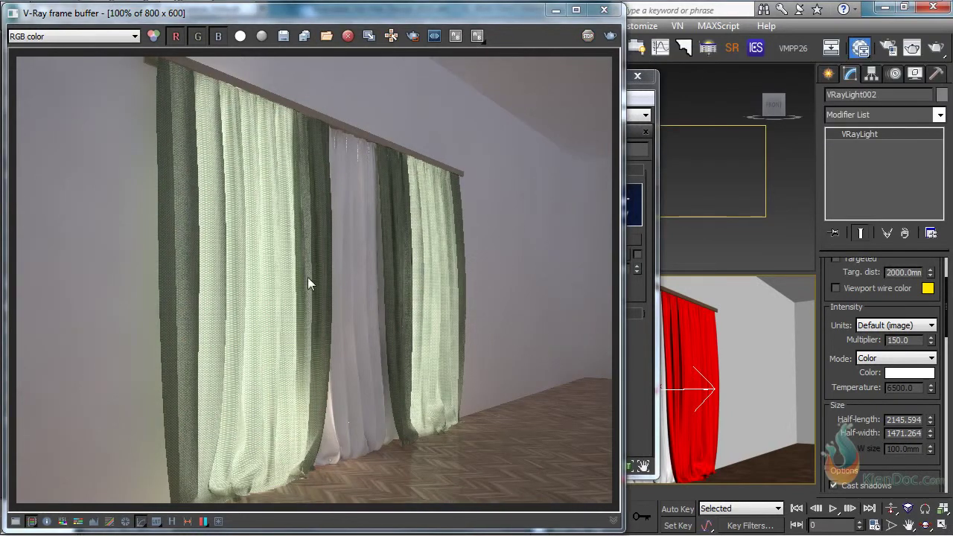
- Duplicate the whole VRay2SidedMtl node tree, including its two VRayMtl nodes and the Bitmap, just below the original
click(635, 108)
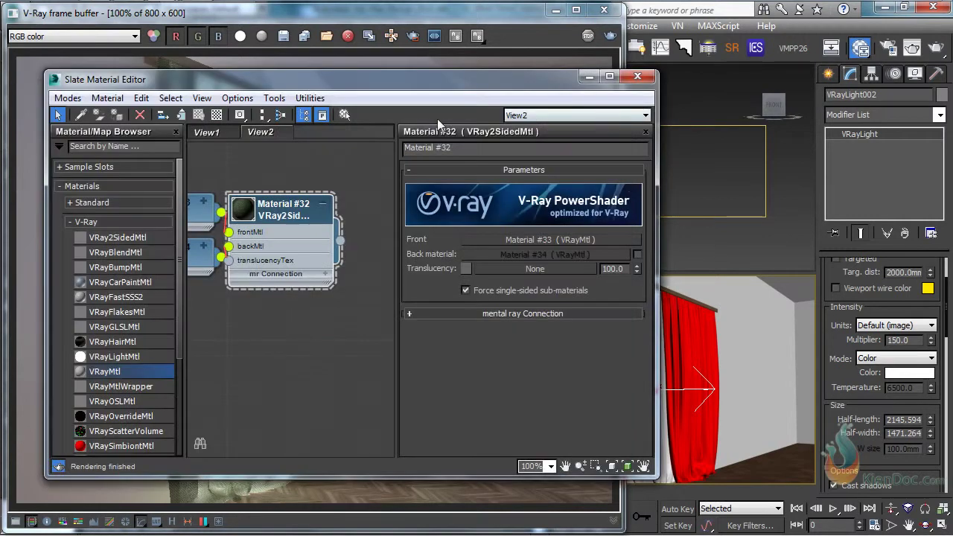
middle_drag(276, 242, 323, 241)
middle_drag(268, 222, 291, 221)
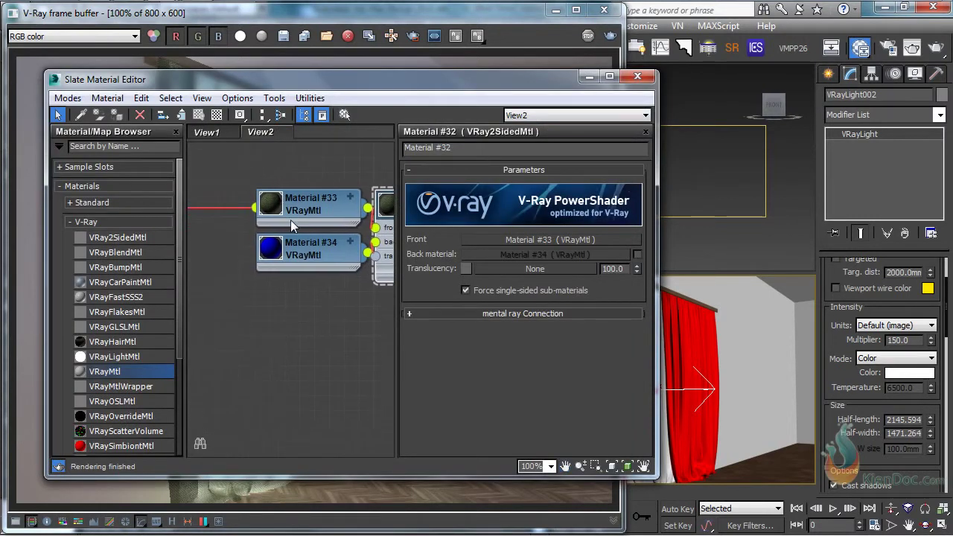
scroll(291, 220, down, 5)
scroll(284, 205, down, 3)
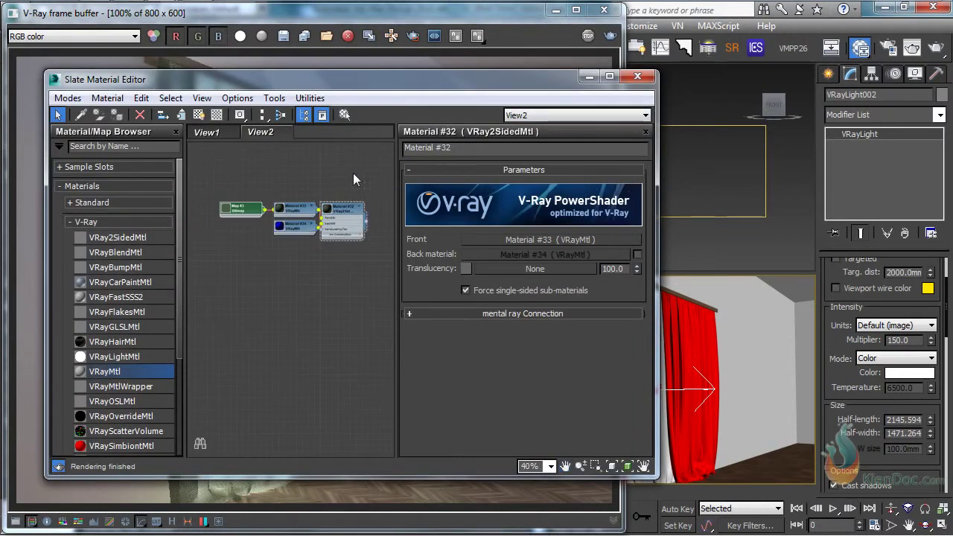
drag(213, 287, 214, 288)
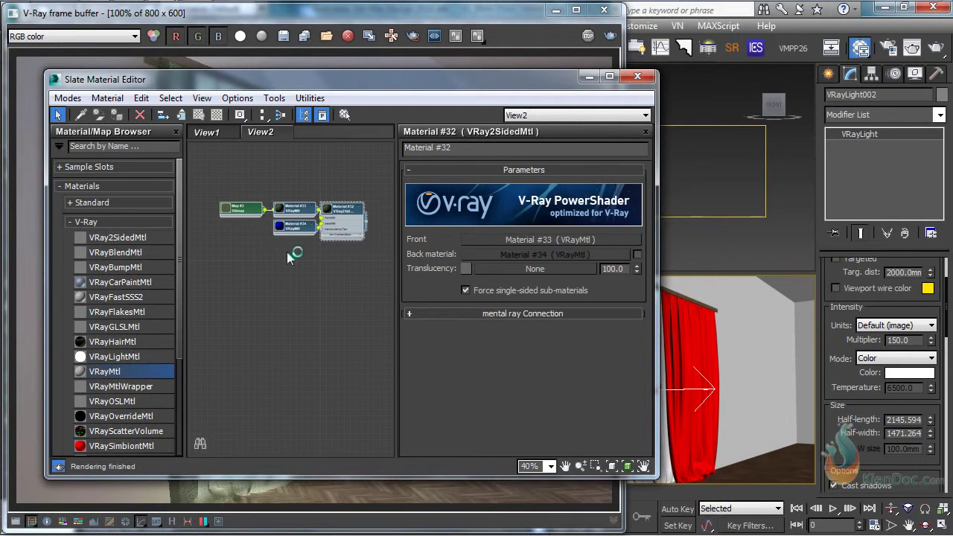
scroll(298, 255, up, 4)
middle_drag(305, 260, 357, 260)
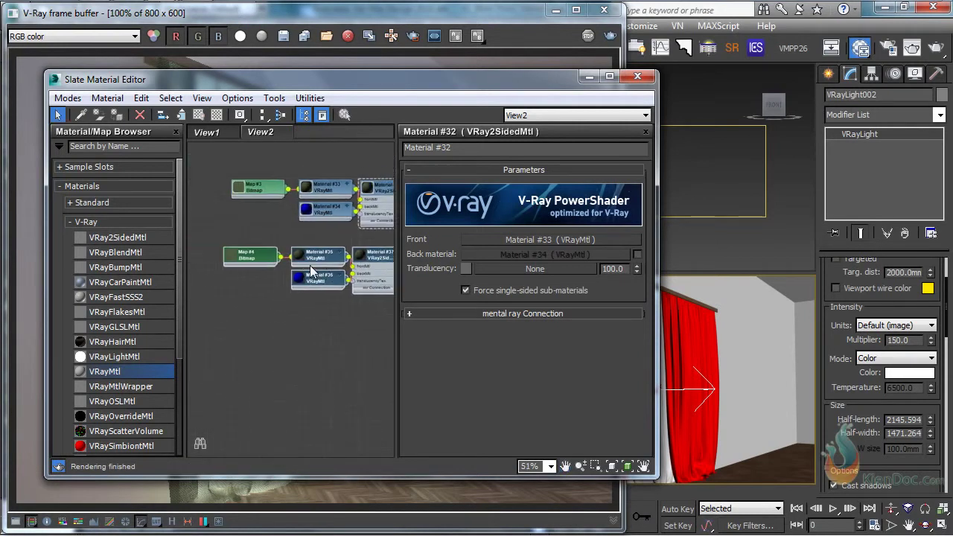
- Replace the fabric image in the duplicated tree's Bitmap node with PAT0091 from the 02_VAT LIEU folder
double_click(242, 259)
click(536, 354)
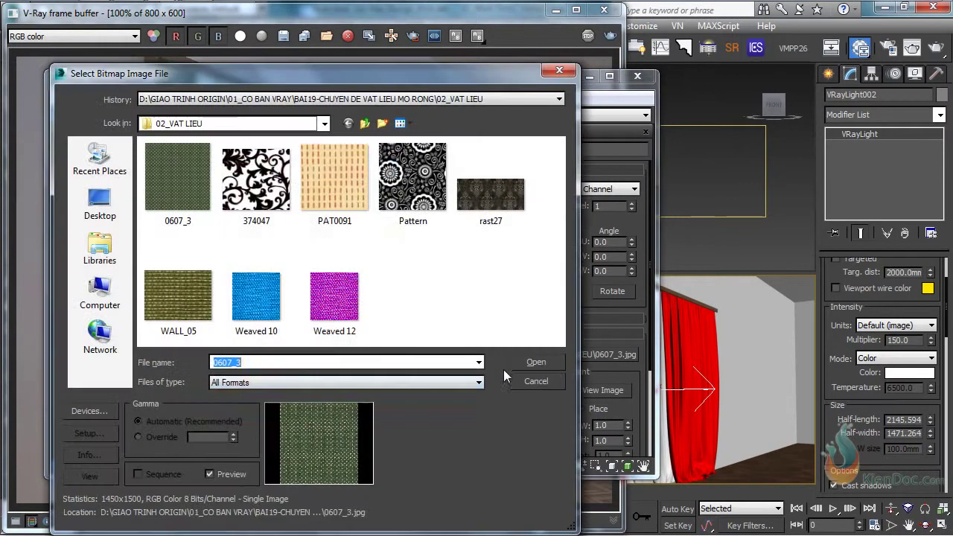
double_click(347, 170)
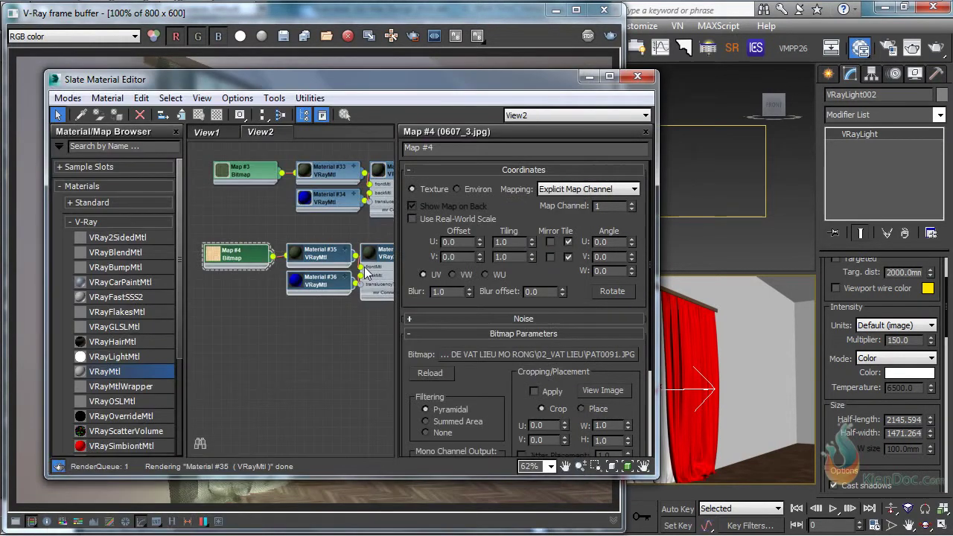
- Lower the translucency colour of the original VRay2SidedMtl, Material #32, to dark grey, value 59
scroll(351, 194, up, 3)
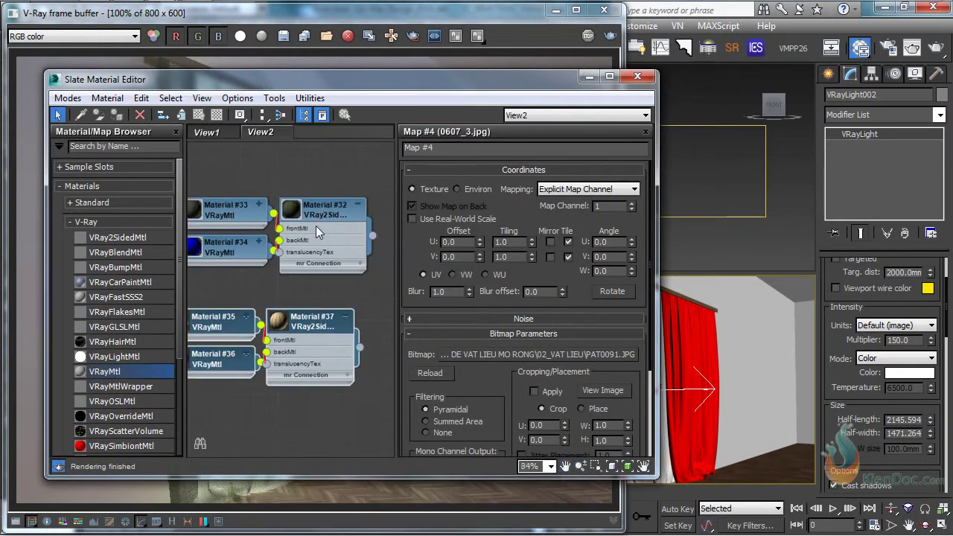
double_click(326, 206)
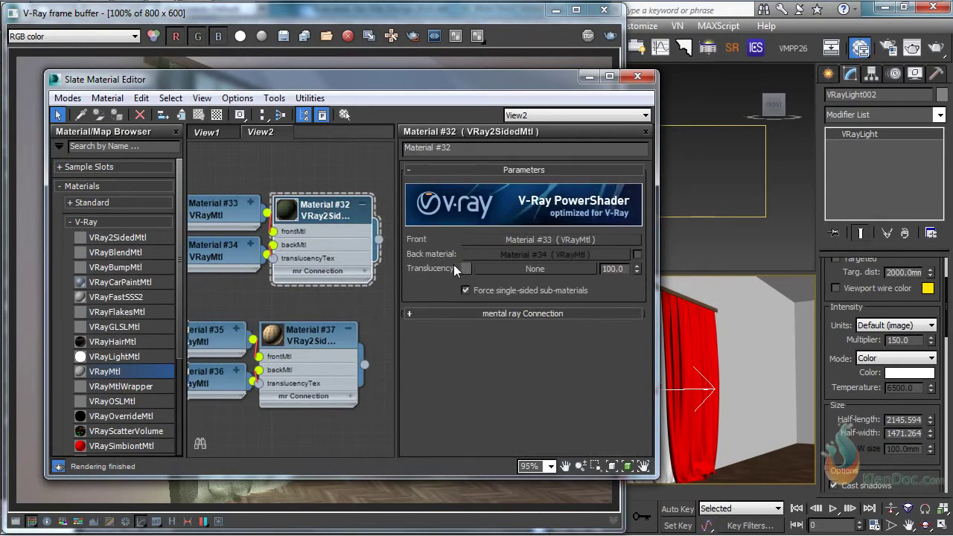
click(463, 267)
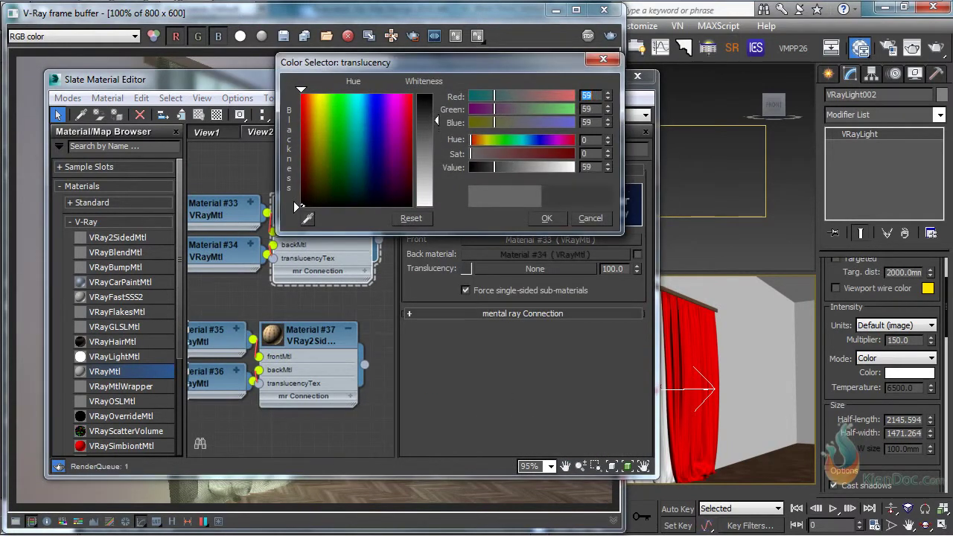
click(547, 216)
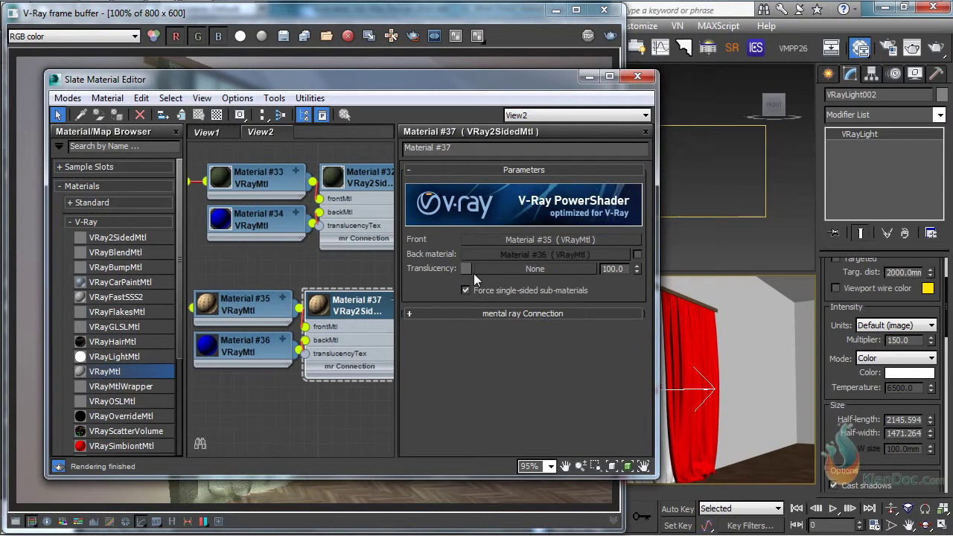
- Raise the translucency colour of the duplicated VRay2SidedMtl, Material #37, to light grey, value 196
middle_drag(345, 313, 337, 313)
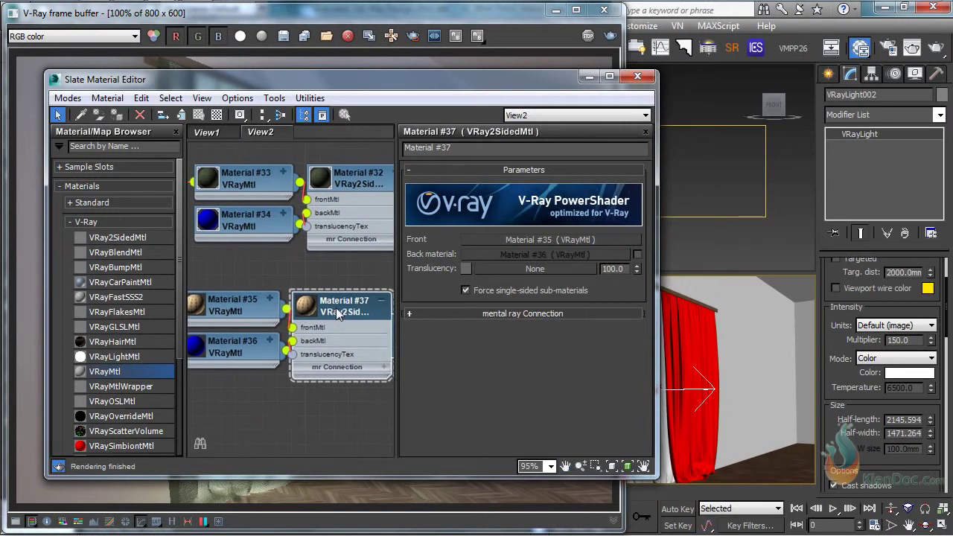
click(464, 267)
drag(439, 144, 442, 180)
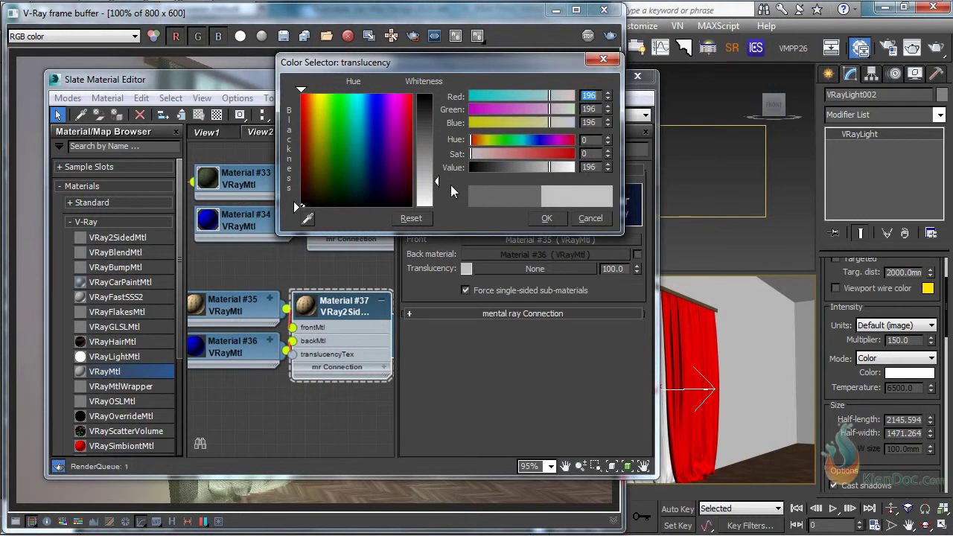
click(546, 219)
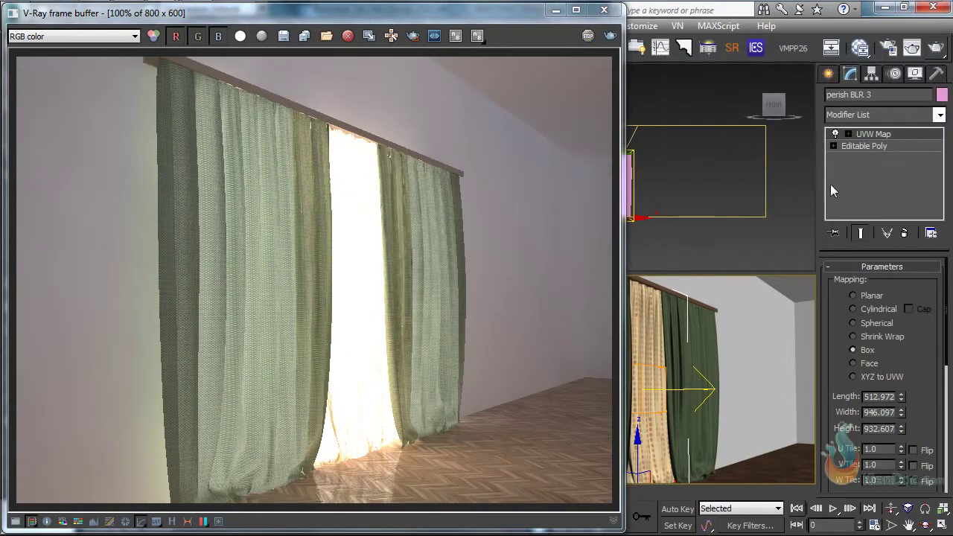
- Set Material #37's translucency colour to light grey, value 191, and render the curtains in the camera view
click(861, 49)
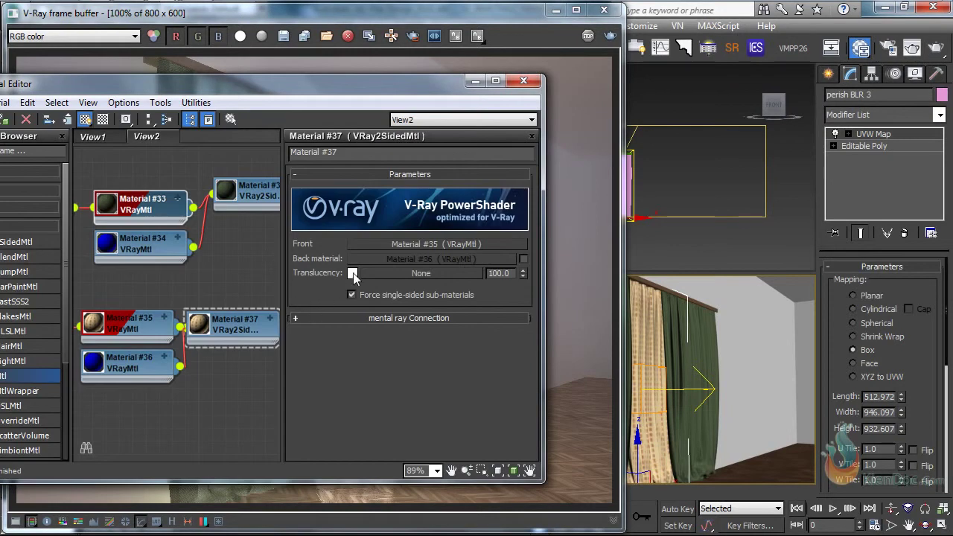
click(351, 273)
drag(429, 209, 429, 185)
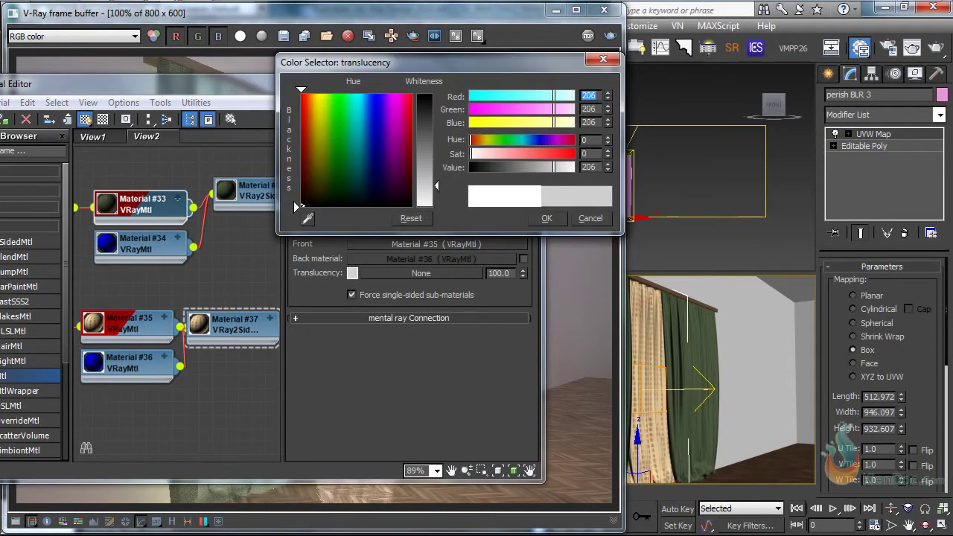
click(545, 218)
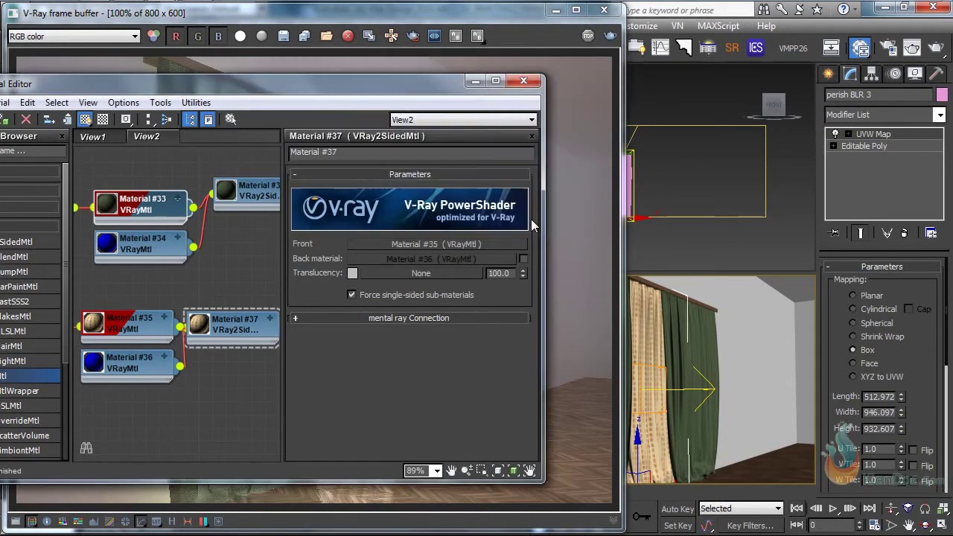
click(536, 82)
click(611, 36)
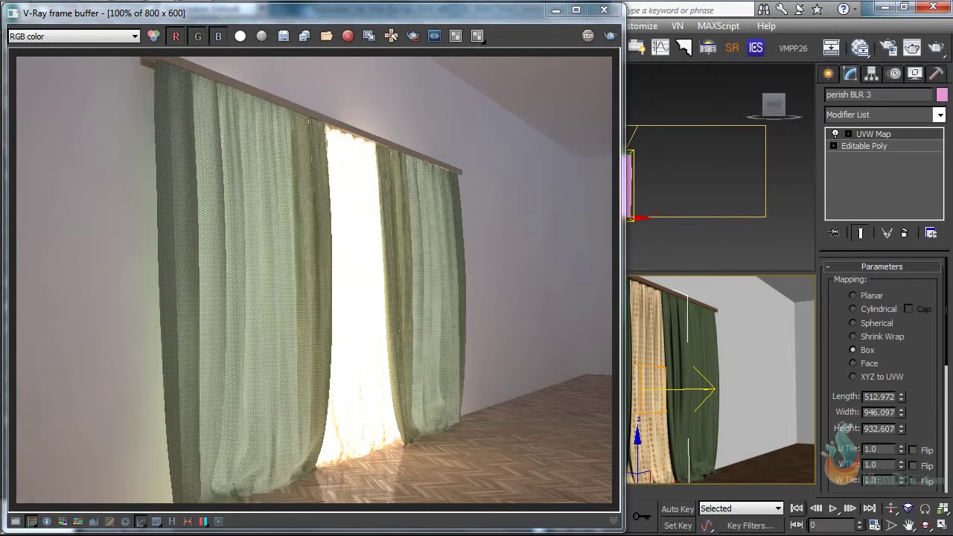
- Lower Material #37's translucency colour to mid grey, value 136, and render the camera view again
click(861, 49)
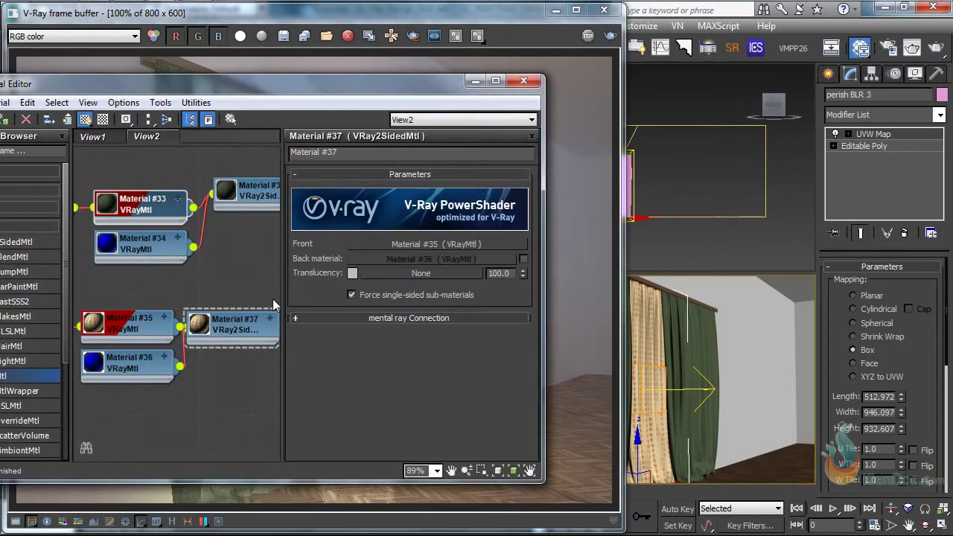
click(352, 274)
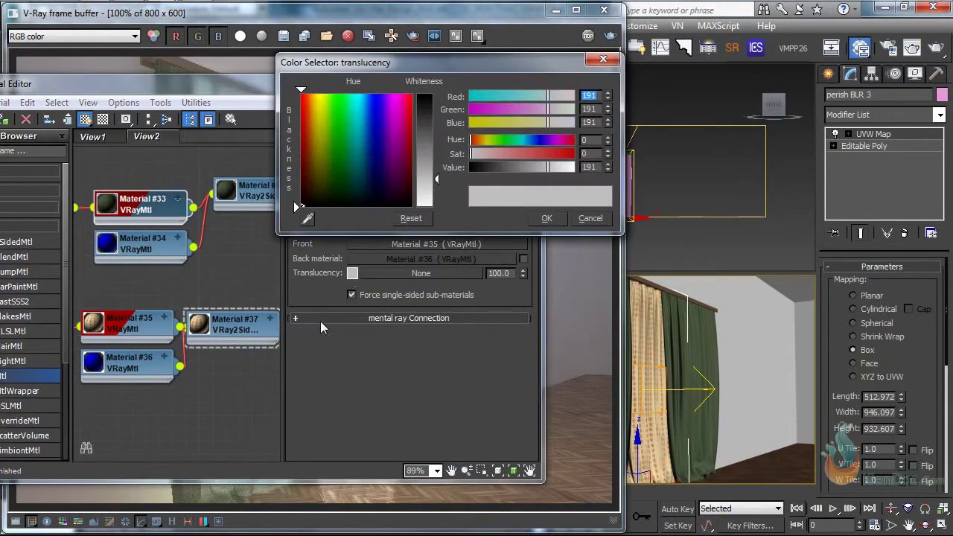
drag(436, 184, 436, 141)
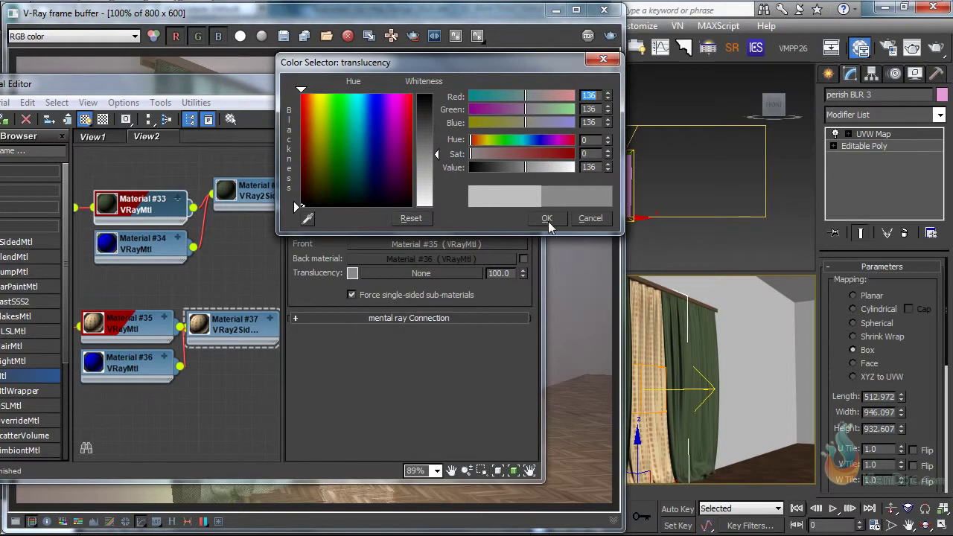
click(547, 218)
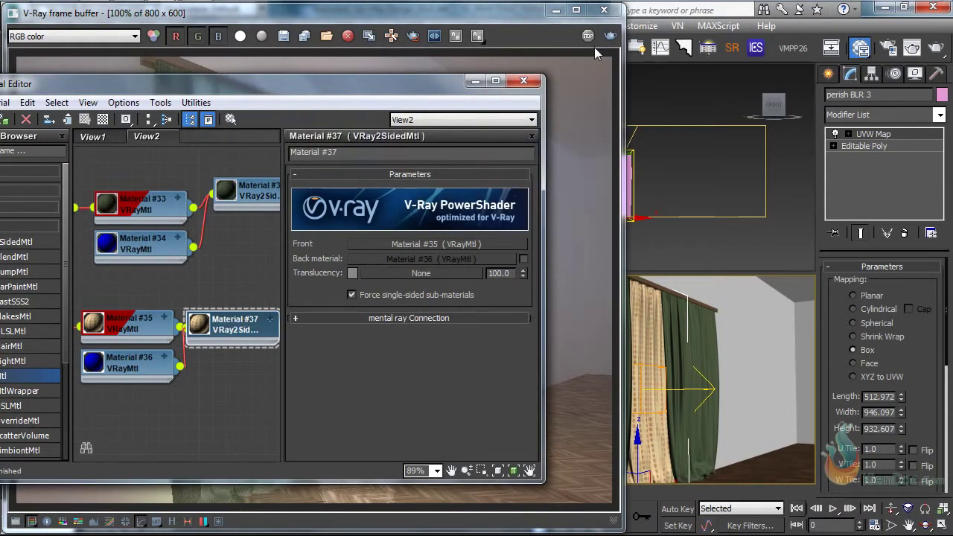
click(609, 37)
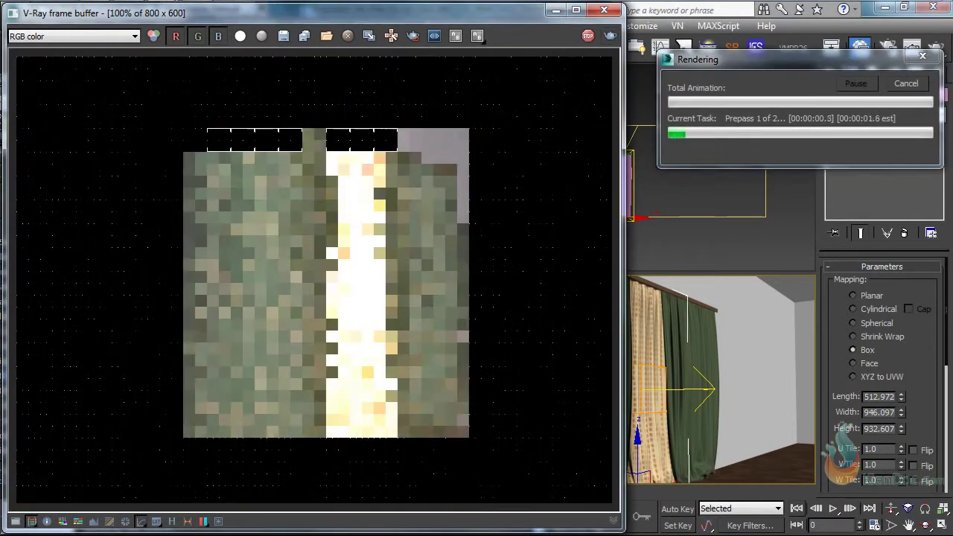